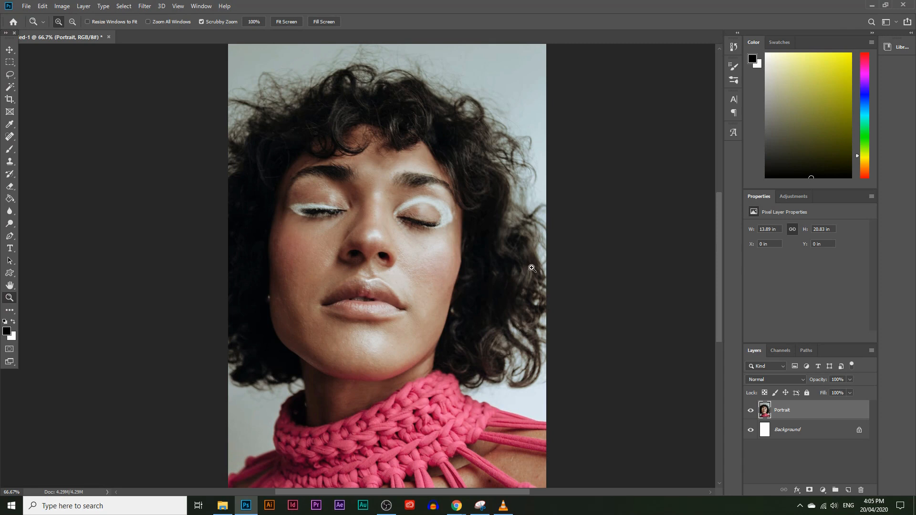
# - Switch to the browser and look through the free stock photos on the Pexels home page
pyautogui.moveTo(462, 499)
pyautogui.click(507, 465)
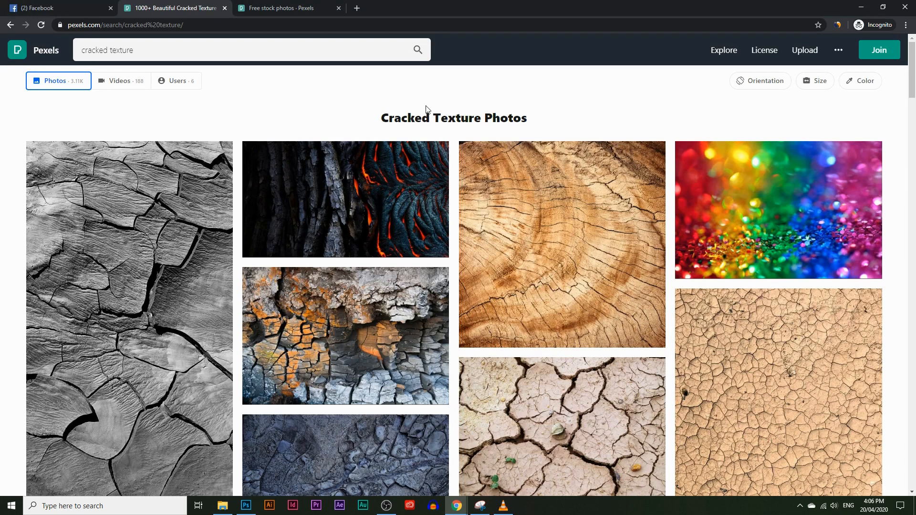
pyautogui.click(288, 10)
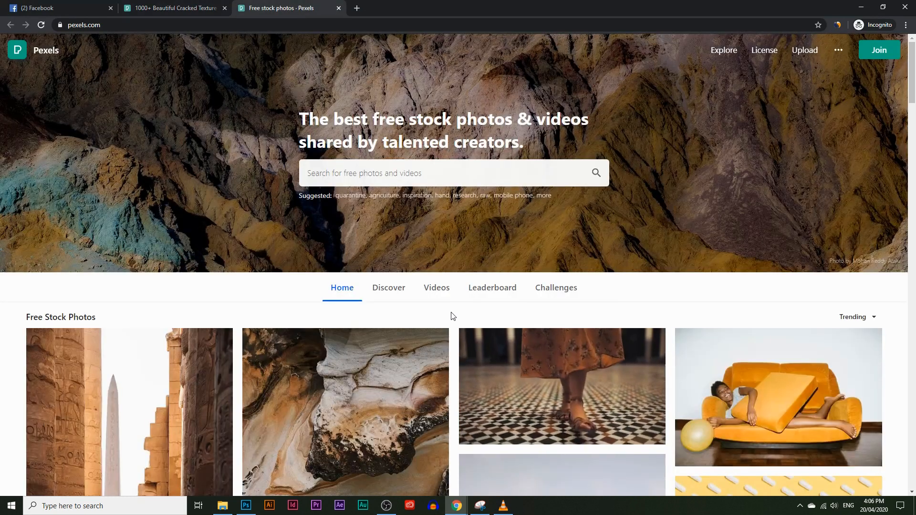
pyautogui.scroll(-2, 450, 315)
pyautogui.scroll(-3, 455, 320)
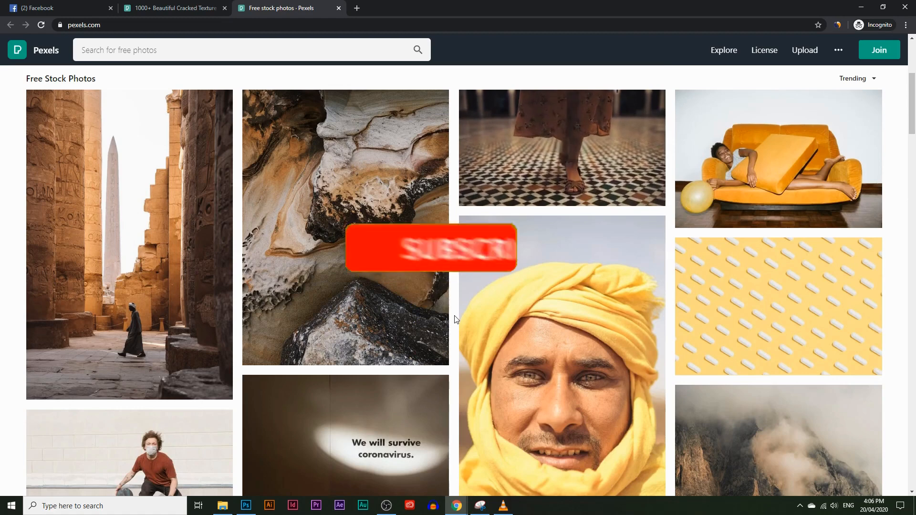
pyautogui.scroll(-1, 455, 319)
pyautogui.scroll(-2, 455, 320)
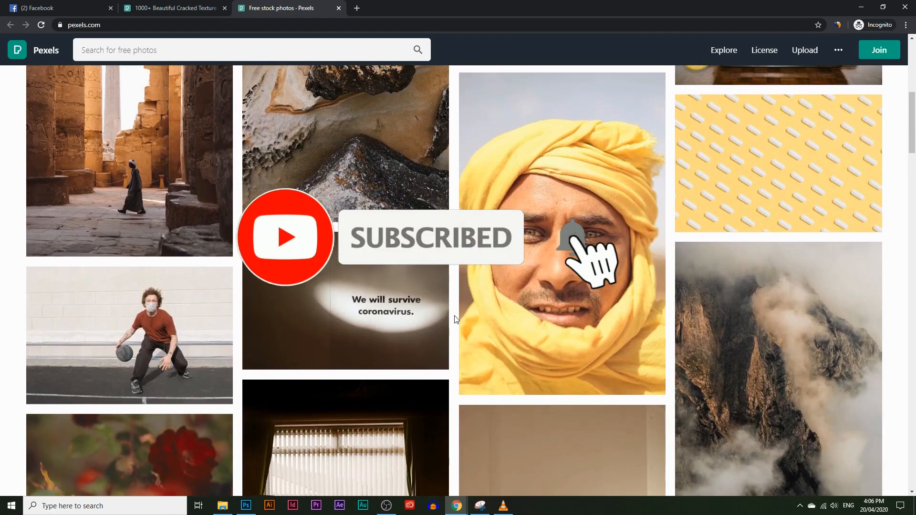
pyautogui.scroll(-1, 455, 319)
pyautogui.scroll(-4, 455, 319)
pyautogui.scroll(2, 455, 319)
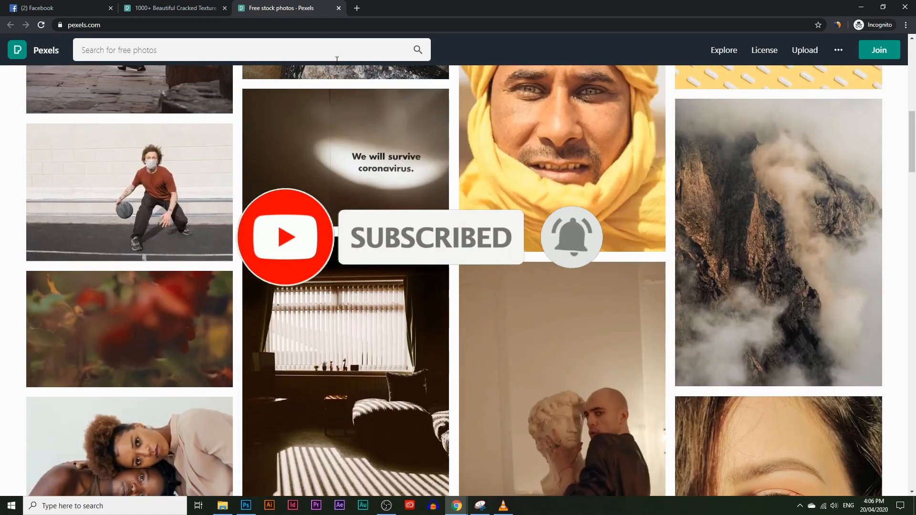
# - Look through the Pexels cracked texture photo results for a surface suited to the portrait
pyautogui.click(187, 8)
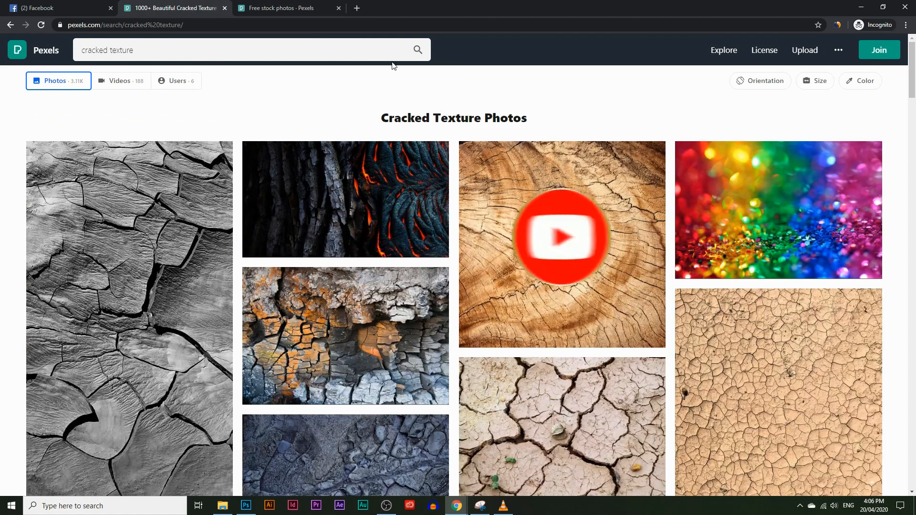
pyautogui.scroll(-4, 367, 395)
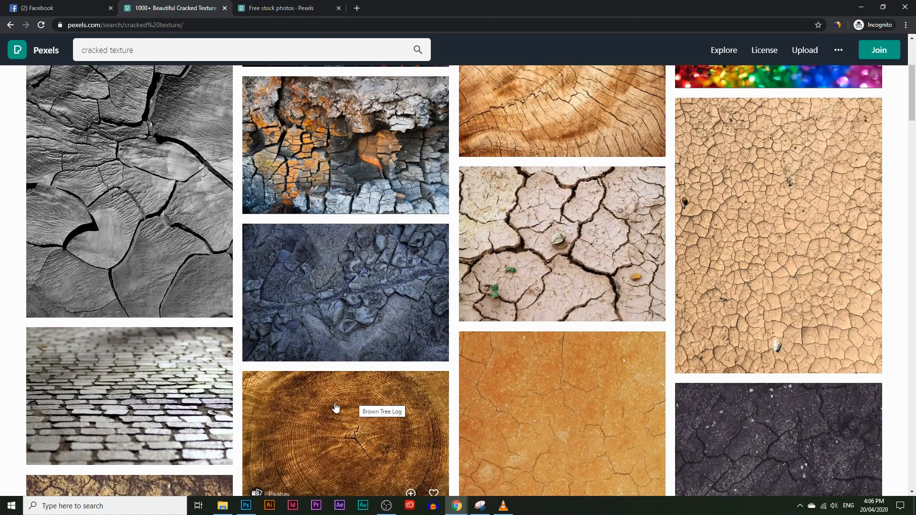
pyautogui.scroll(1, 293, 493)
pyautogui.scroll(1, 293, 493)
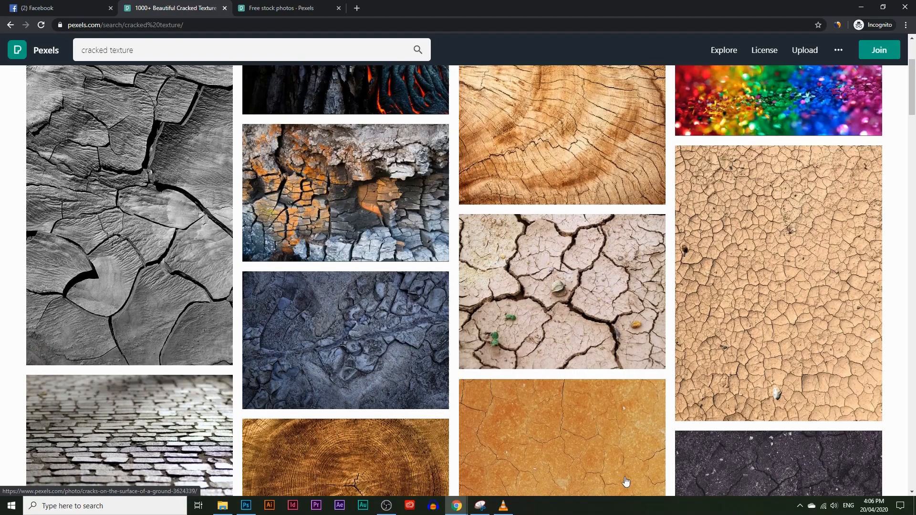
pyautogui.click(246, 506)
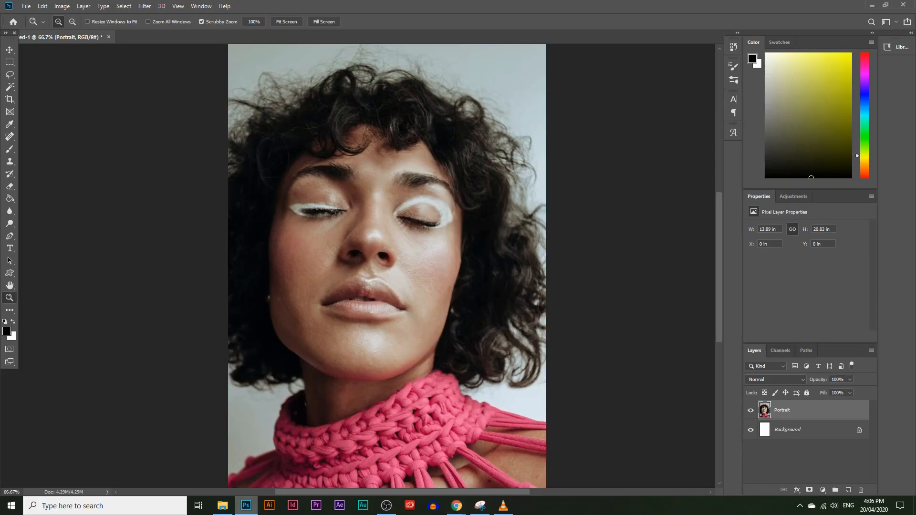
pyautogui.moveTo(457, 506)
pyautogui.click(515, 484)
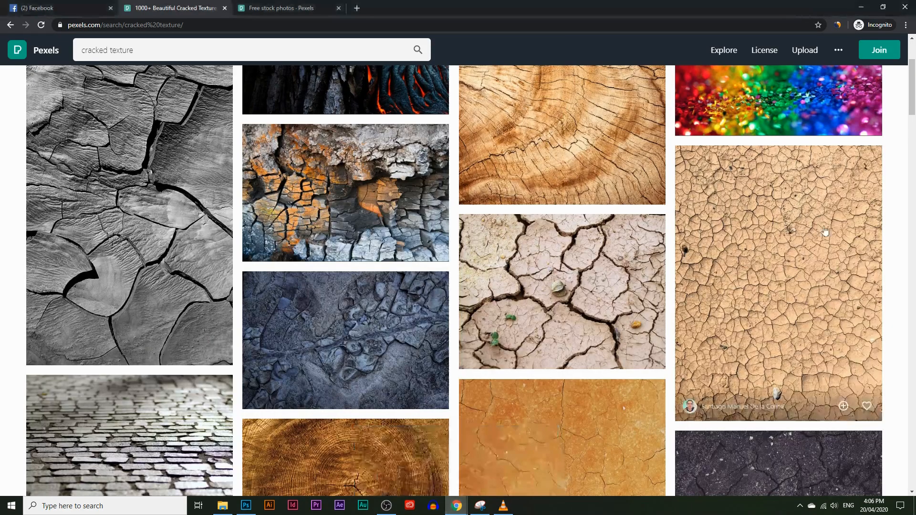
# - Copy the dry cracked mud photo from Pexels and paste it as a new layer above the portrait in Photoshop
pyautogui.click(766, 253)
pyautogui.click(416, 225)
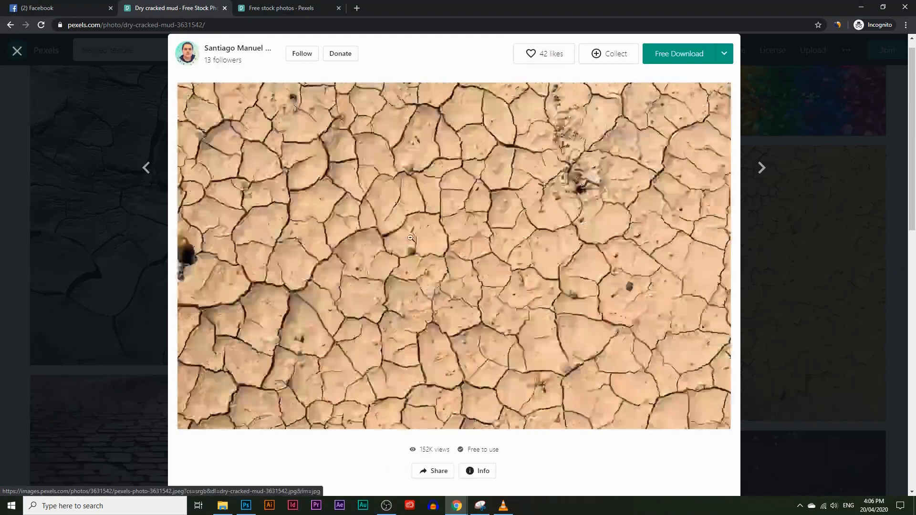
pyautogui.click(458, 138)
pyautogui.rightClick(450, 241)
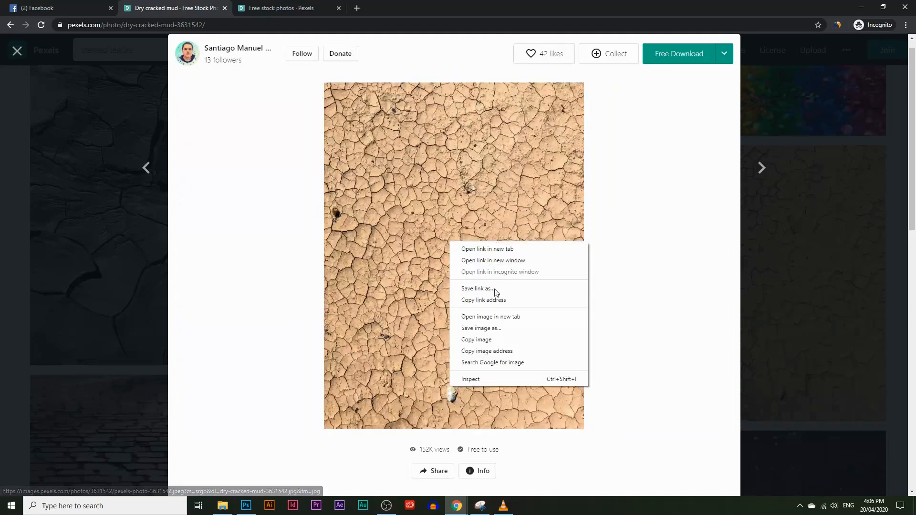
pyautogui.click(499, 340)
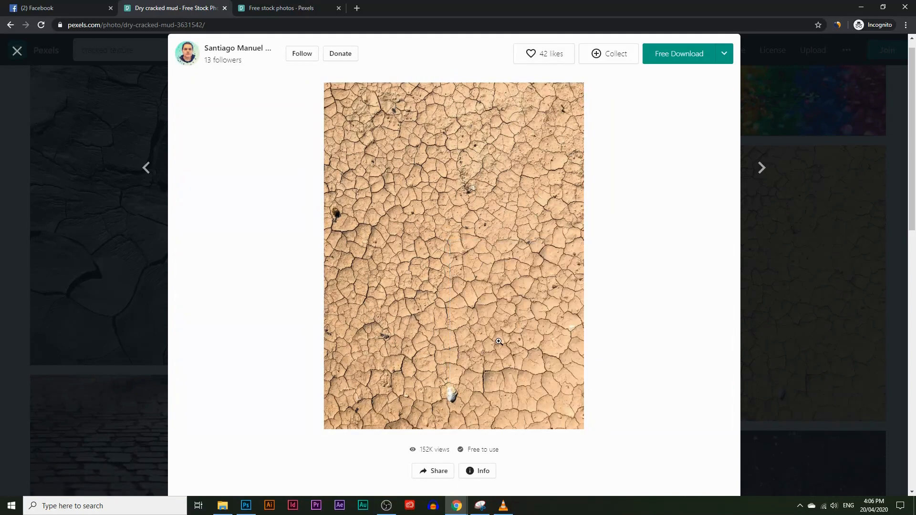
pyautogui.click(256, 501)
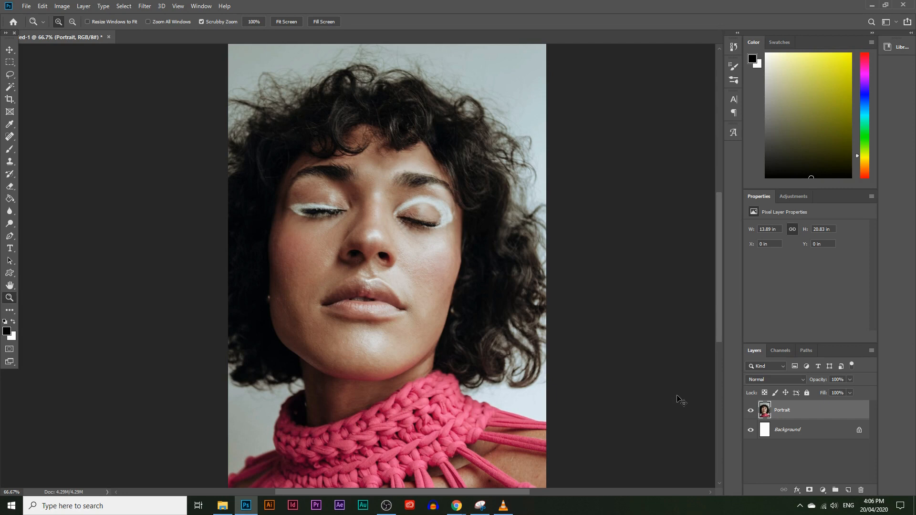
pyautogui.hotkey('ctrl', 'v')
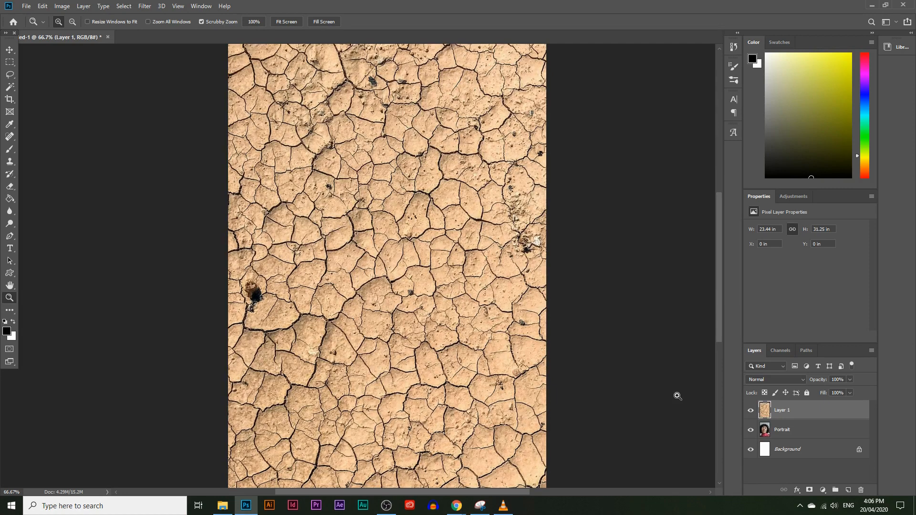
pyautogui.click(43, 6)
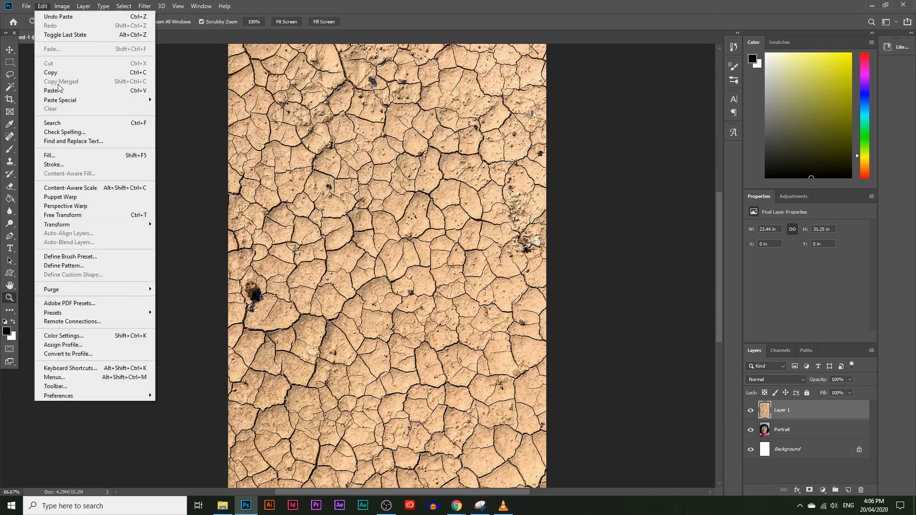
pyautogui.click(2, 71)
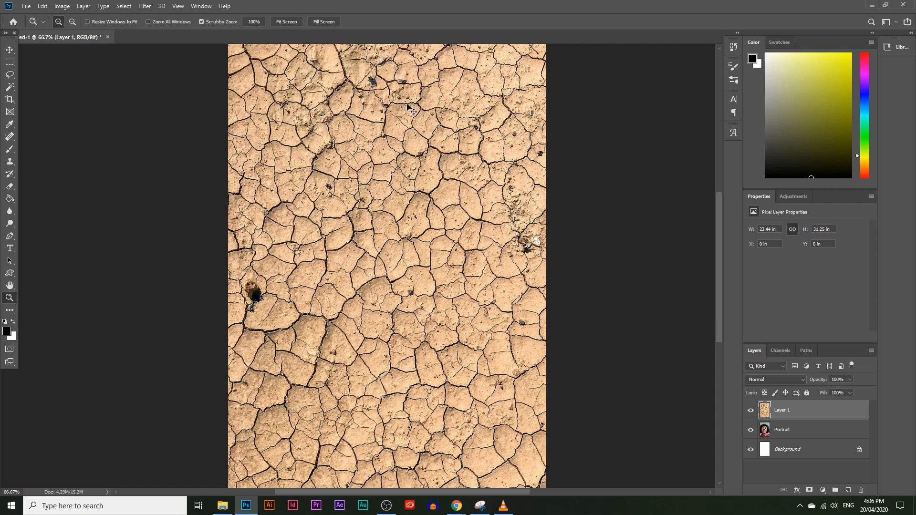
# - Free-transform the cracked texture layer down to about 8.77 by 11.7 in and position it over the face
pyautogui.hotkey('ctrl', 't')
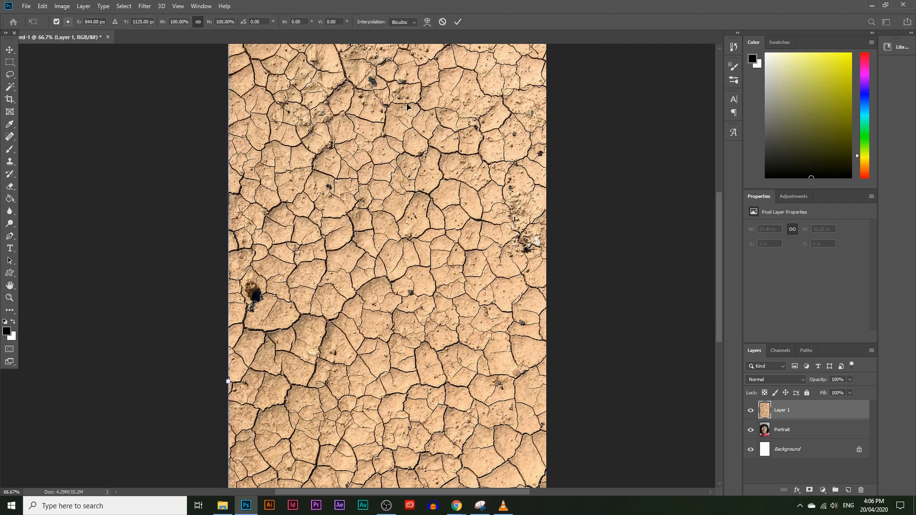
pyautogui.click(43, 7)
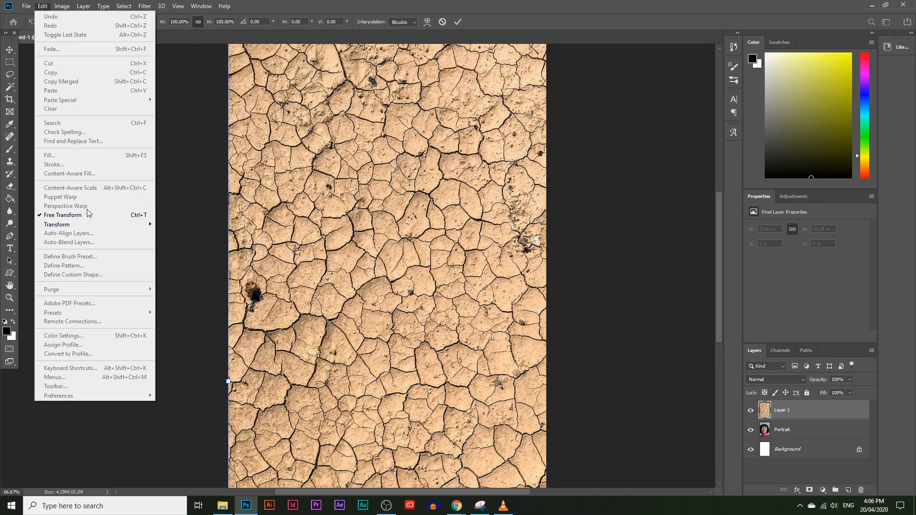
pyautogui.click(1, 212)
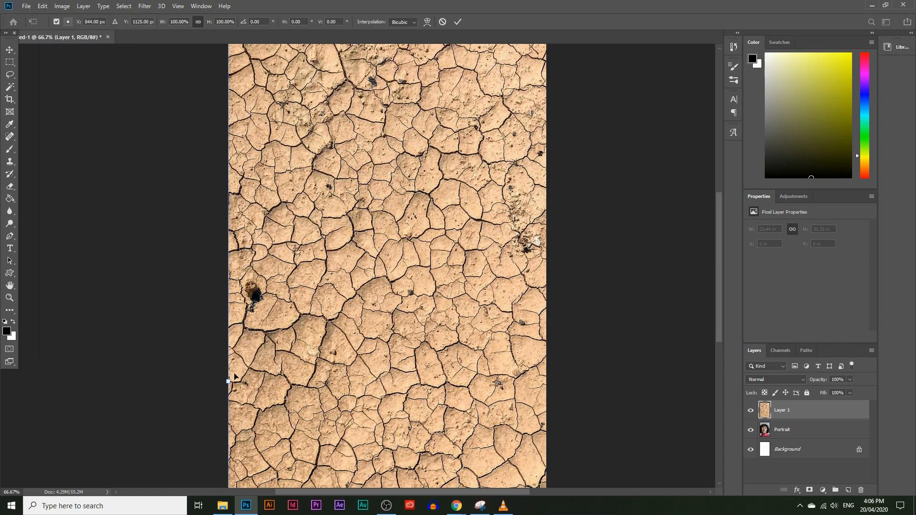
pyautogui.moveTo(230, 381); pyautogui.dragTo(248, 259)
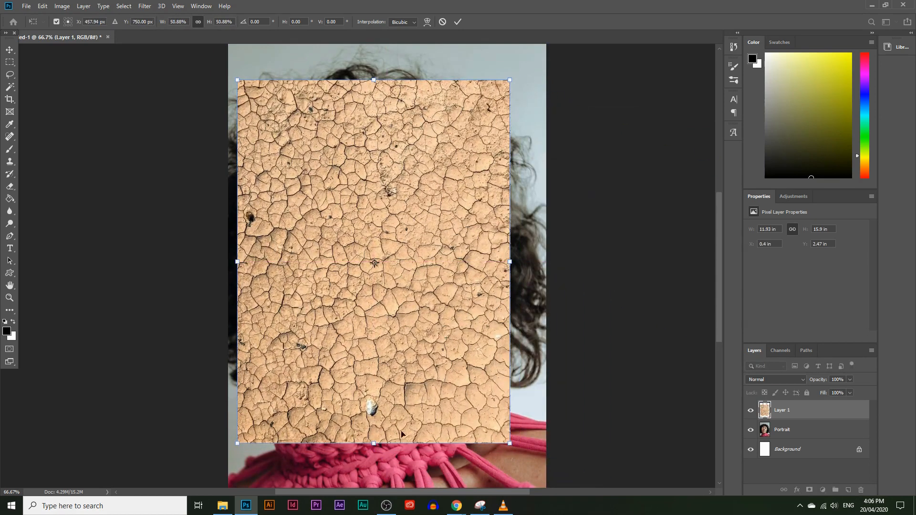
pyautogui.moveTo(382, 449); pyautogui.dragTo(383, 409)
pyautogui.moveTo(447, 316)
pyautogui.mouseDown()
pyautogui.moveTo(463, 349)
pyautogui.moveTo(446, 316)
pyautogui.mouseUp()
pyautogui.moveTo(509, 244); pyautogui.dragTo(446, 236)
pyautogui.moveTo(379, 233); pyautogui.dragTo(396, 259)
pyautogui.moveTo(368, 382); pyautogui.dragTo(383, 359)
pyautogui.press('Return')
pyautogui.press('z')
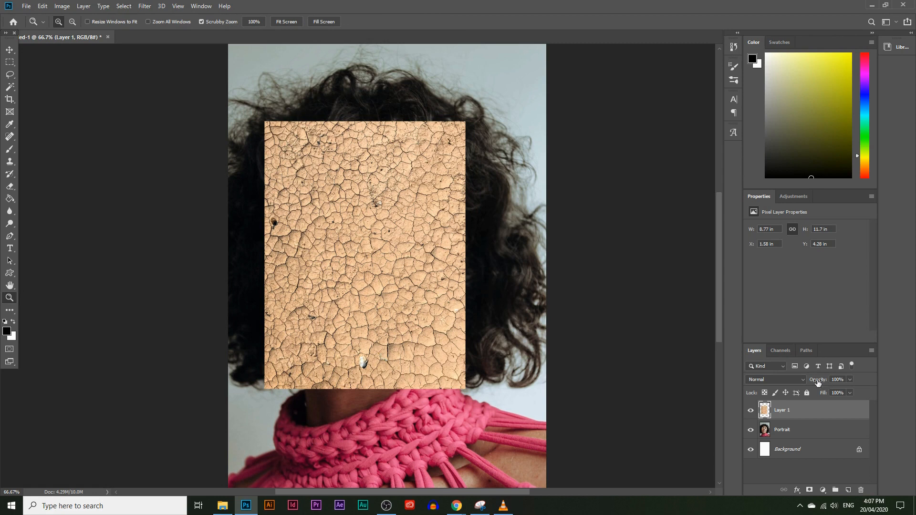
# - Rename the pasted layer as Original Texture and lower its opacity to 50%
pyautogui.doubleClick(783, 413)
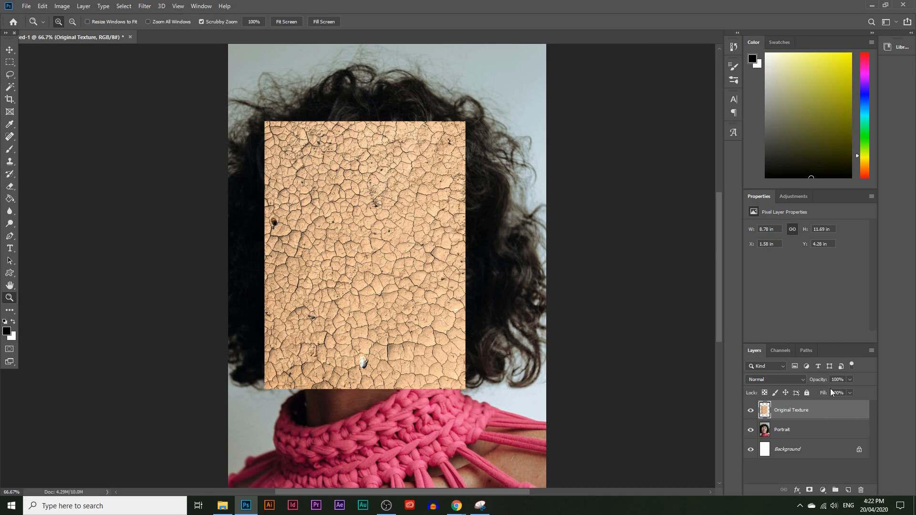
pyautogui.moveTo(842, 391); pyautogui.dragTo(834, 391)
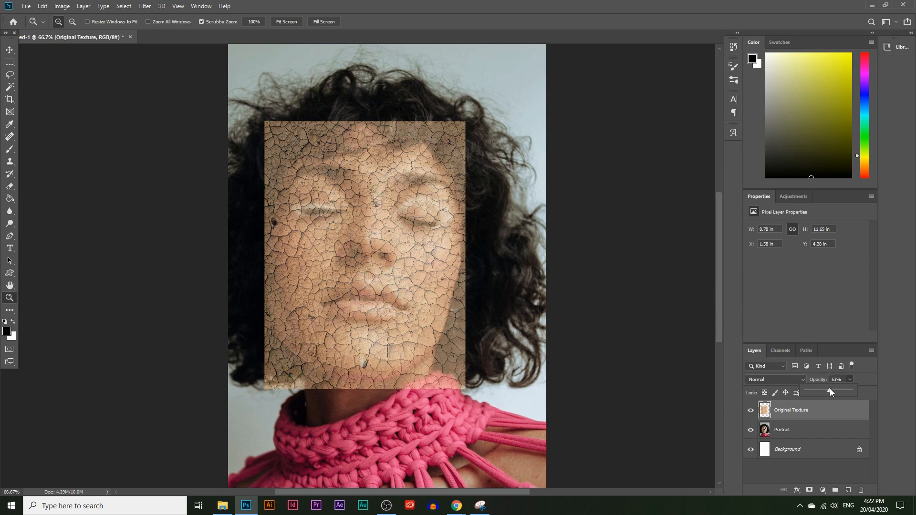
pyautogui.moveTo(833, 388); pyautogui.dragTo(830, 388)
# - Warp the Original Texture layer so its left edge and left corners follow the outline of the face
pyautogui.click(42, 5)
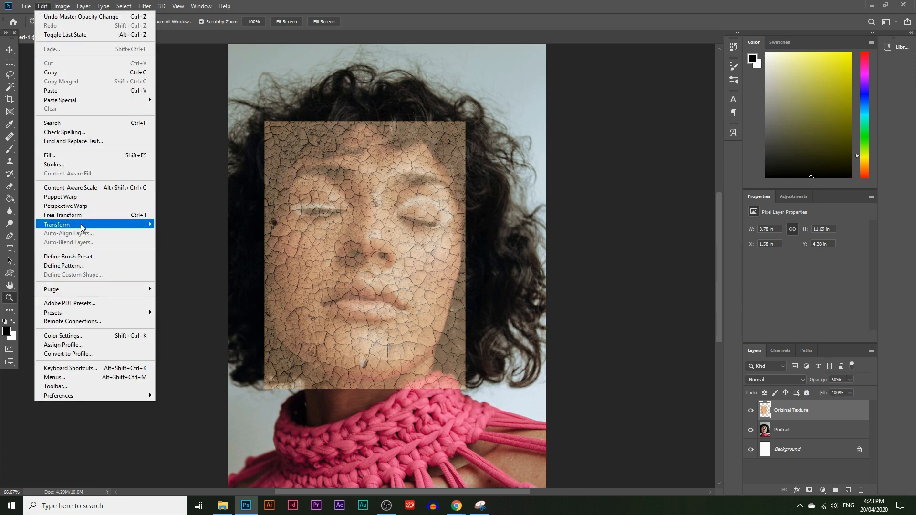
pyautogui.moveTo(80, 225)
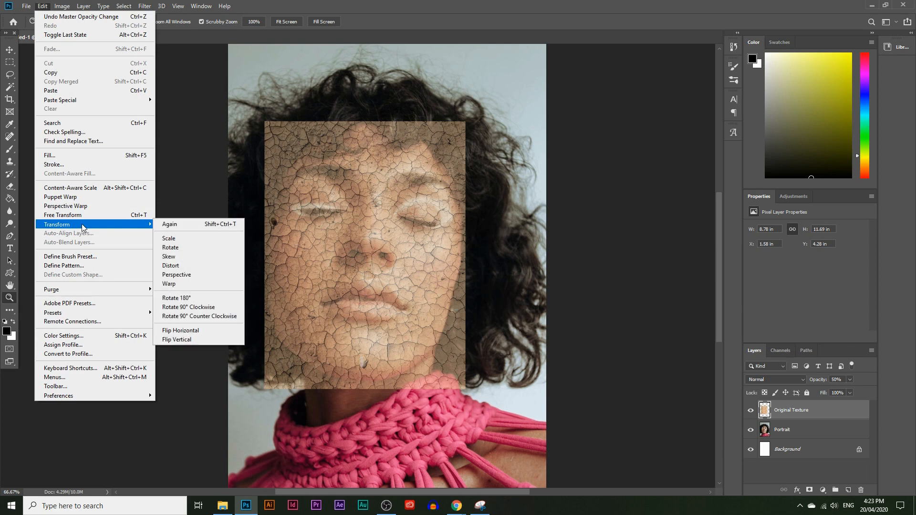
pyautogui.click(180, 288)
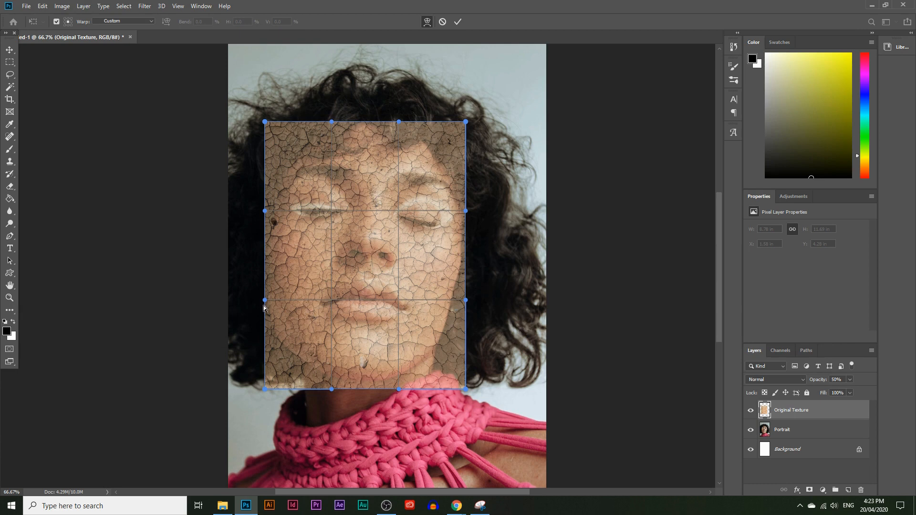
pyautogui.moveTo(265, 301); pyautogui.dragTo(273, 282)
pyautogui.moveTo(265, 389); pyautogui.dragTo(277, 358)
pyautogui.moveTo(272, 284); pyautogui.dragTo(267, 283)
pyautogui.moveTo(266, 122); pyautogui.dragTo(286, 157)
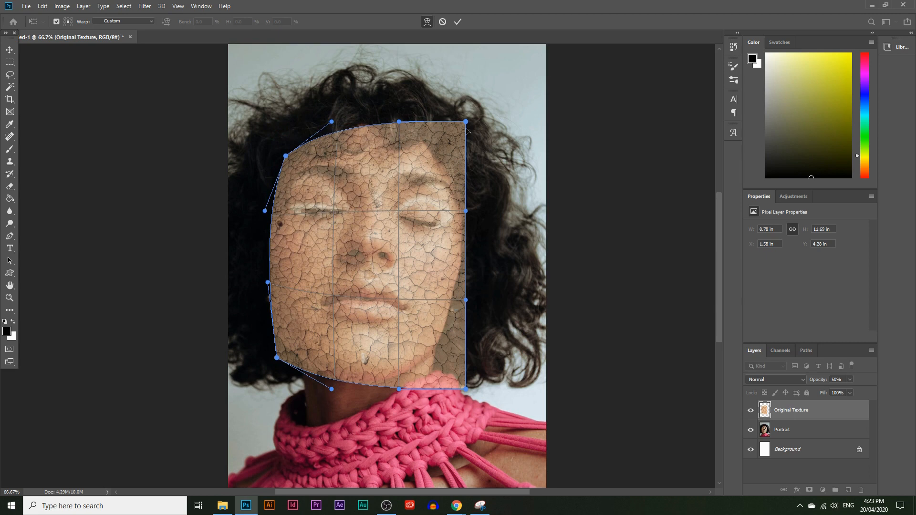
# - Shape the warp's right edge and lower corners to the cheek and jawline, and apply it to the texture
pyautogui.moveTo(466, 122); pyautogui.dragTo(437, 150)
pyautogui.moveTo(452, 229); pyautogui.dragTo(468, 262)
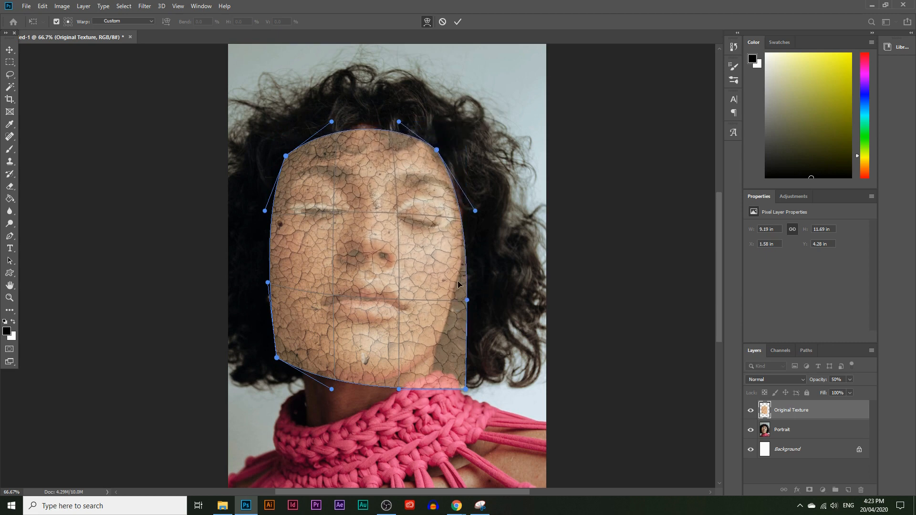
pyautogui.moveTo(467, 300); pyautogui.dragTo(454, 297)
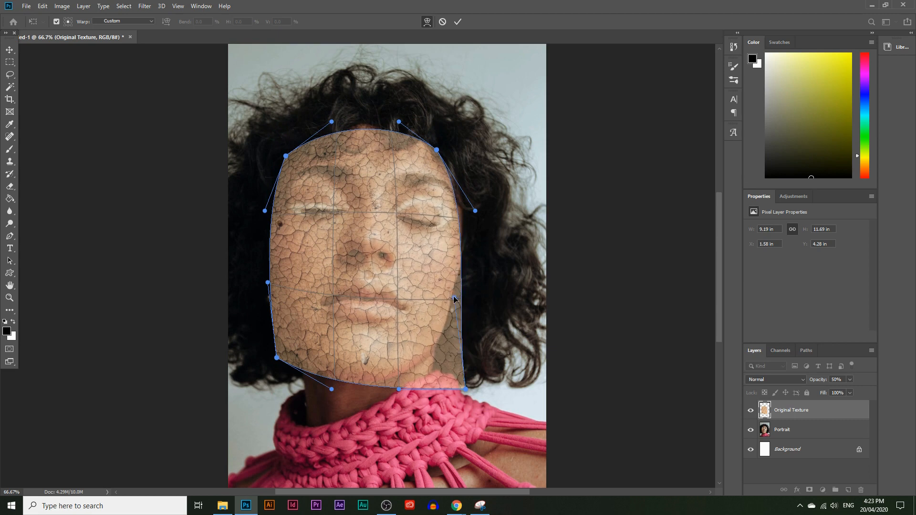
pyautogui.moveTo(478, 212); pyautogui.dragTo(484, 210)
pyautogui.moveTo(465, 389); pyautogui.dragTo(439, 346)
pyautogui.moveTo(278, 358); pyautogui.dragTo(276, 342)
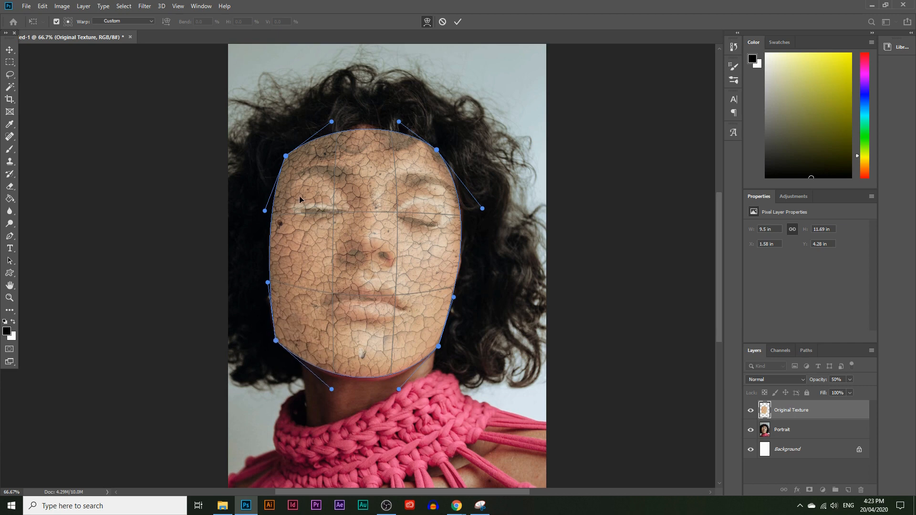
pyautogui.press('Return')
pyautogui.press('z')
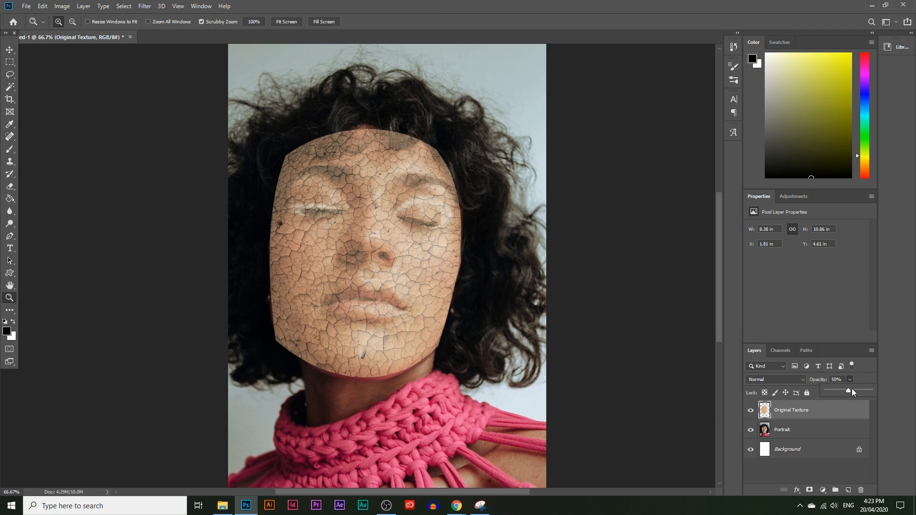
# - Preview the warped texture at full opacity, and set the layer's opacity to 55%
pyautogui.moveTo(858, 389); pyautogui.dragTo(891, 380)
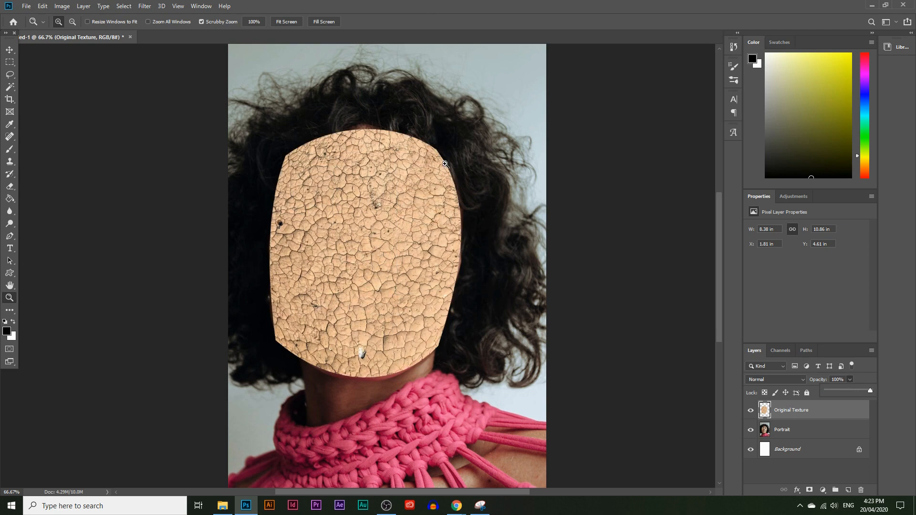
pyautogui.moveTo(857, 389); pyautogui.dragTo(853, 391)
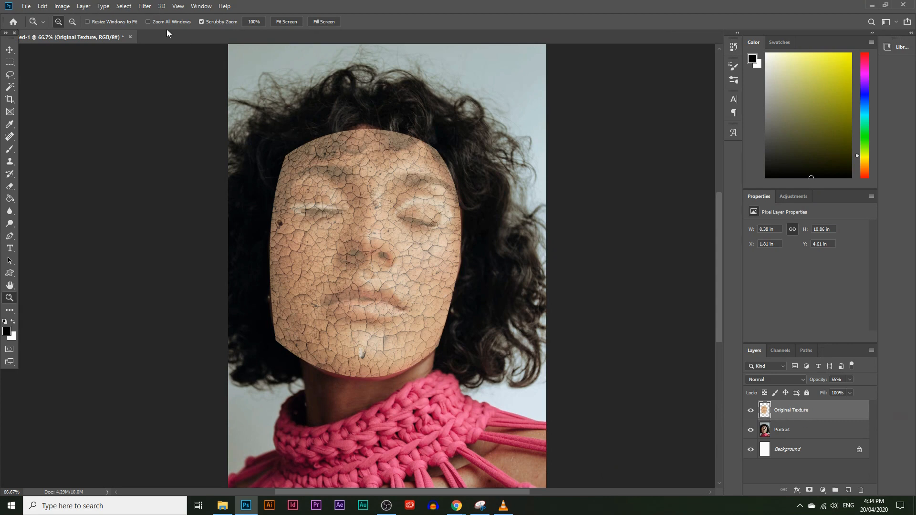
# - Open Liquify on the Original Texture layer and show the Portrait layer as backdrop, in front, at 64 opacity
pyautogui.click(143, 6)
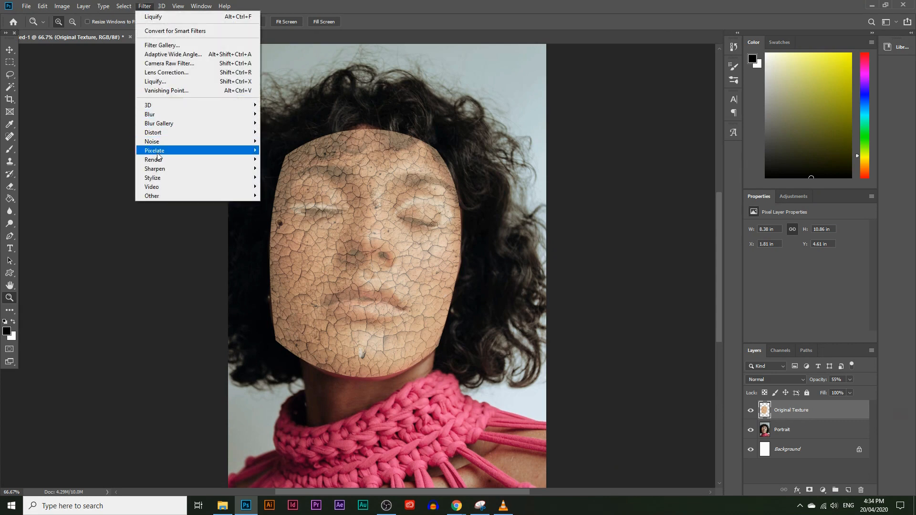
pyautogui.click(165, 82)
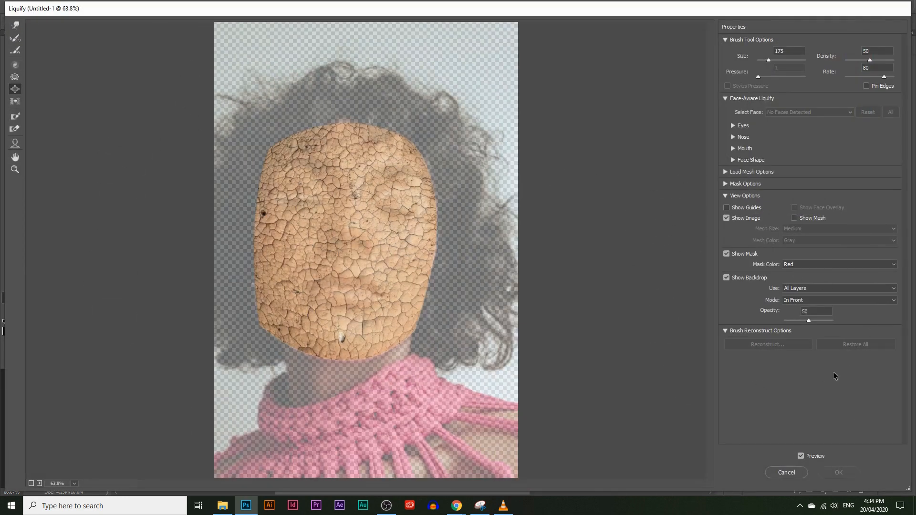
pyautogui.click(726, 278)
pyautogui.click(726, 278)
pyautogui.press('Up')
pyautogui.moveTo(808, 322); pyautogui.dragTo(813, 323)
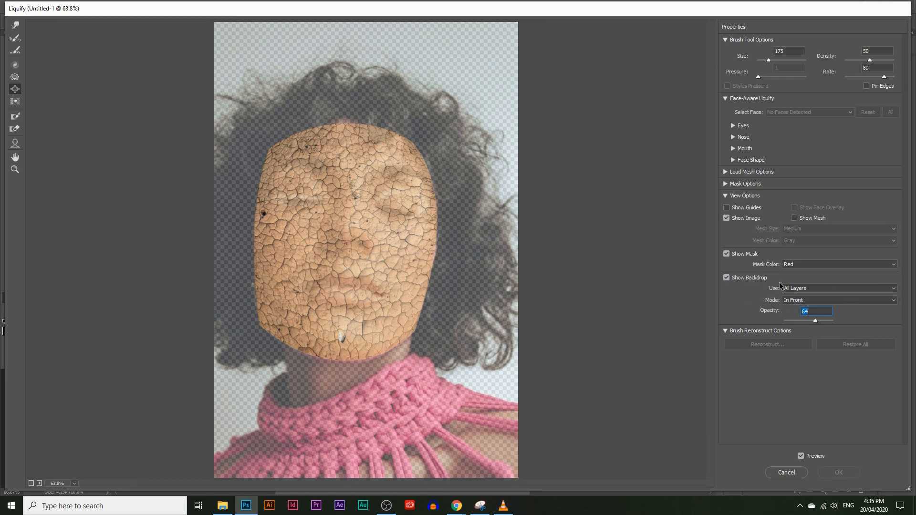
pyautogui.click(799, 289)
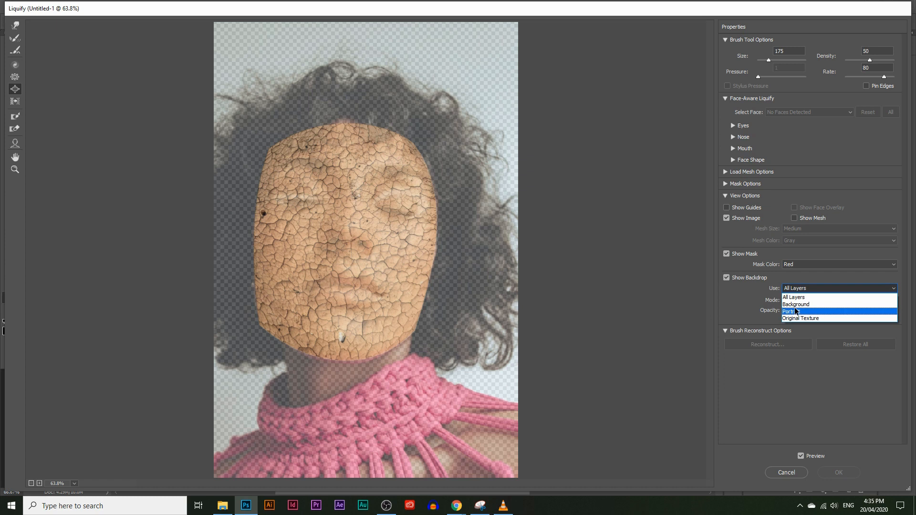
pyautogui.click(797, 312)
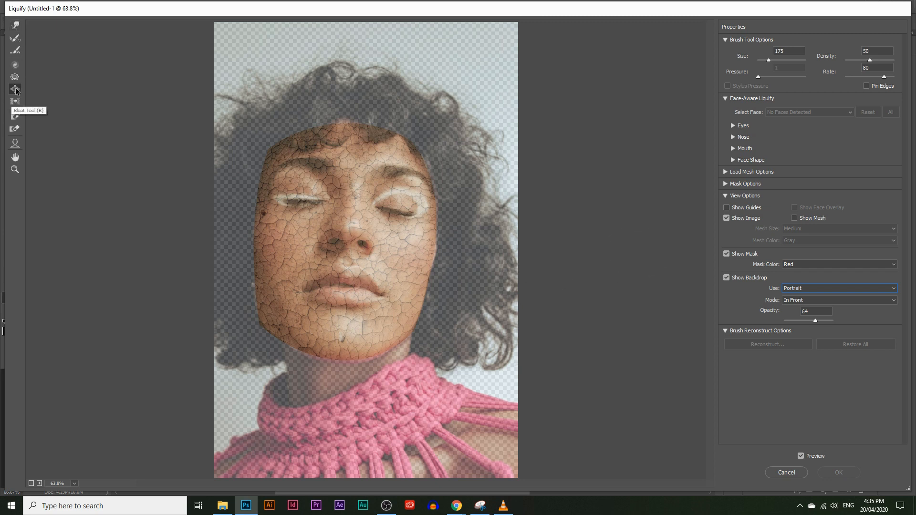
# - Bloat the texture over the tip of the nose with a size 175 brush
pyautogui.click(13, 175)
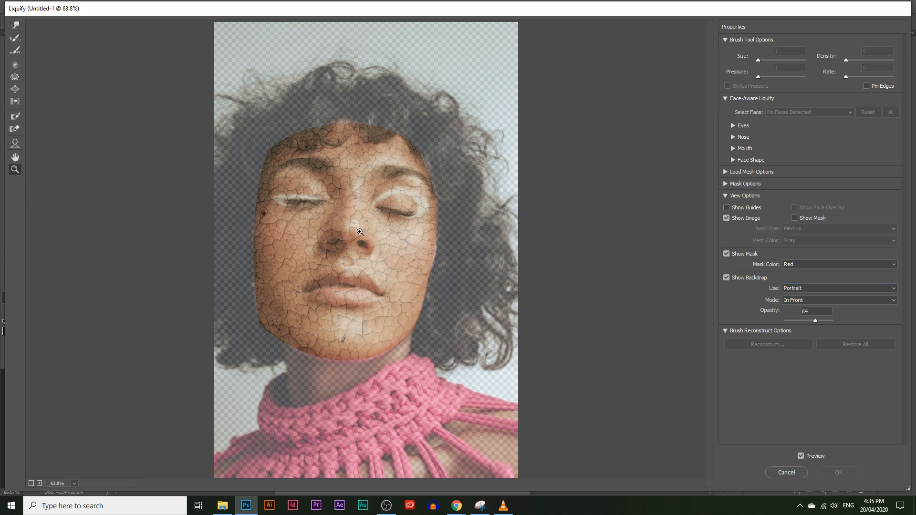
pyautogui.click(361, 232)
pyautogui.click(351, 221)
pyautogui.click(331, 267)
pyautogui.scroll(-3, 328, 285)
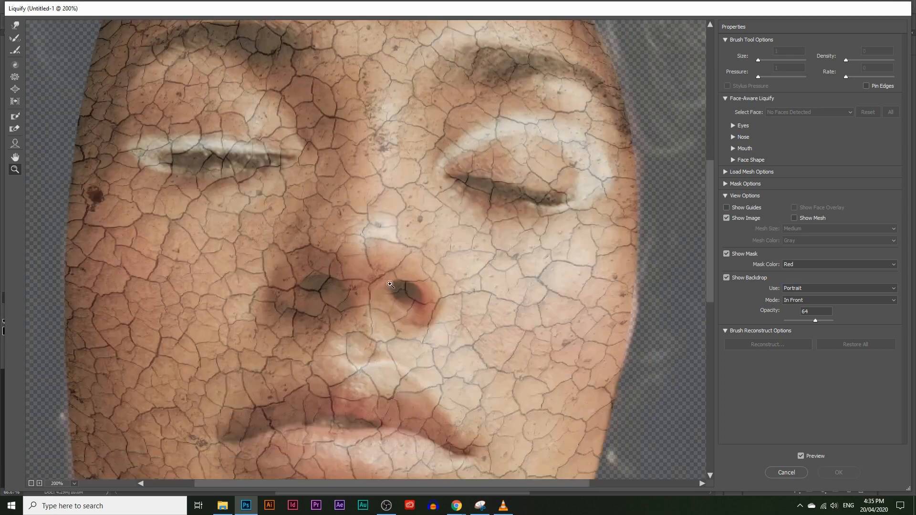
pyautogui.scroll(2, 398, 253)
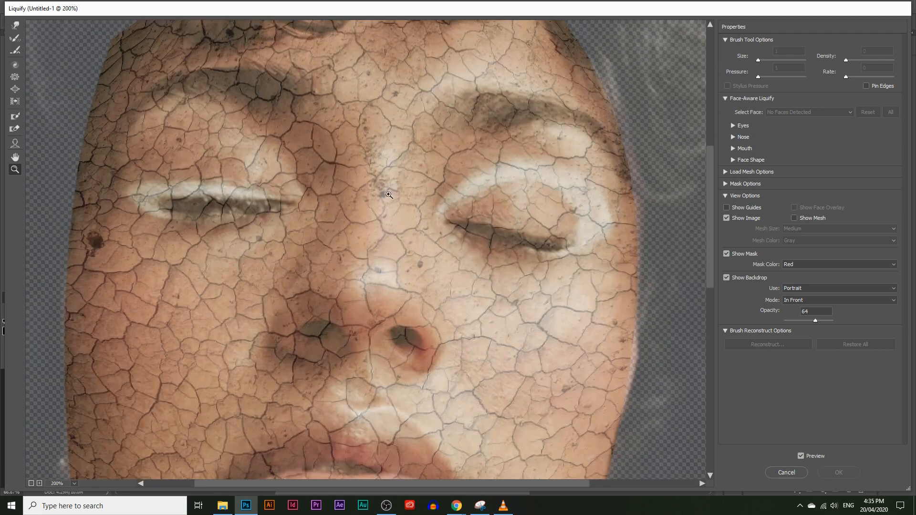
pyautogui.click(15, 89)
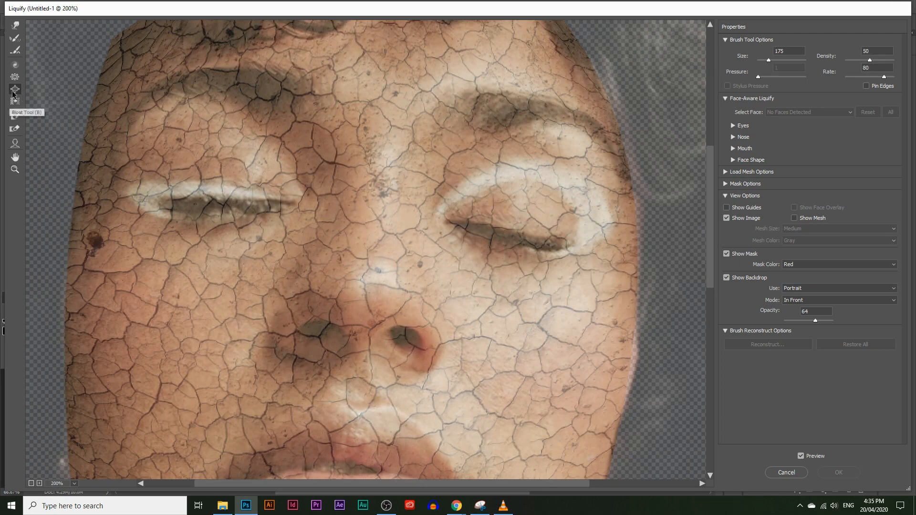
pyautogui.click(367, 289)
pyautogui.click(366, 294)
pyautogui.moveTo(364, 296)
pyautogui.mouseDown()
pyautogui.moveTo(344, 316)
pyautogui.moveTo(390, 322)
pyautogui.mouseUp()
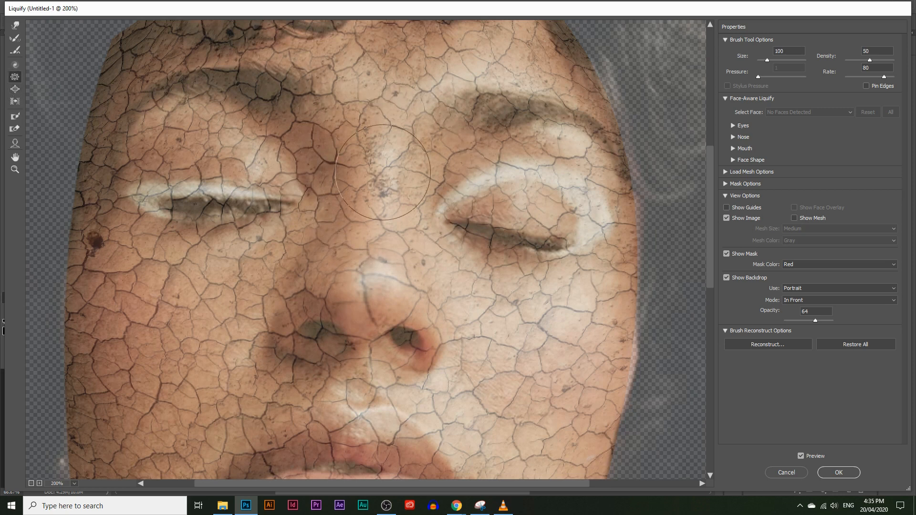
# - Pucker the texture over the bridge of the nose and around the eyes with a size 100 brush
pyautogui.click(12, 80)
pyautogui.moveTo(369, 177)
pyautogui.mouseDown()
pyautogui.moveTo(326, 184)
pyautogui.moveTo(280, 129)
pyautogui.moveTo(192, 123)
pyautogui.moveTo(163, 151)
pyautogui.moveTo(154, 185)
pyautogui.moveTo(159, 221)
pyautogui.moveTo(198, 239)
pyautogui.mouseUp()
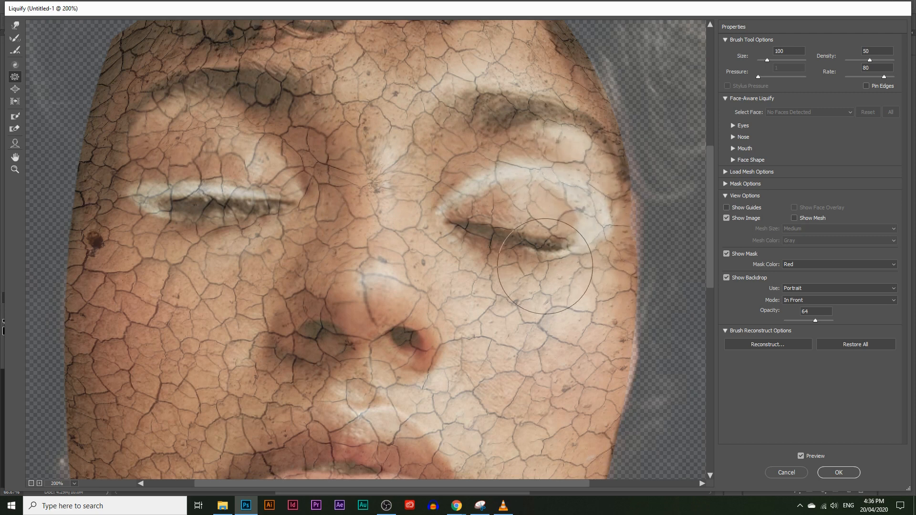
pyautogui.scroll(3, 429, 223)
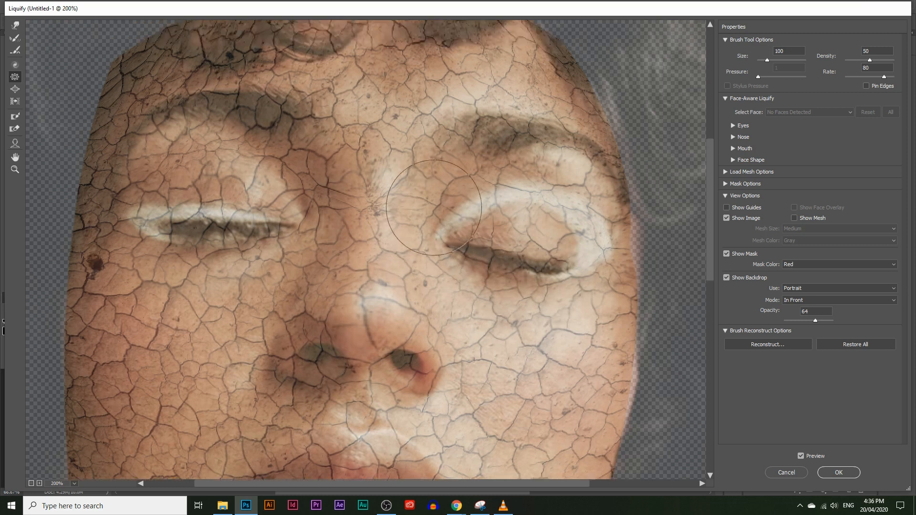
# - Bloat the texture along both eyebrows with the brush reduced to size 90
pyautogui.click(15, 89)
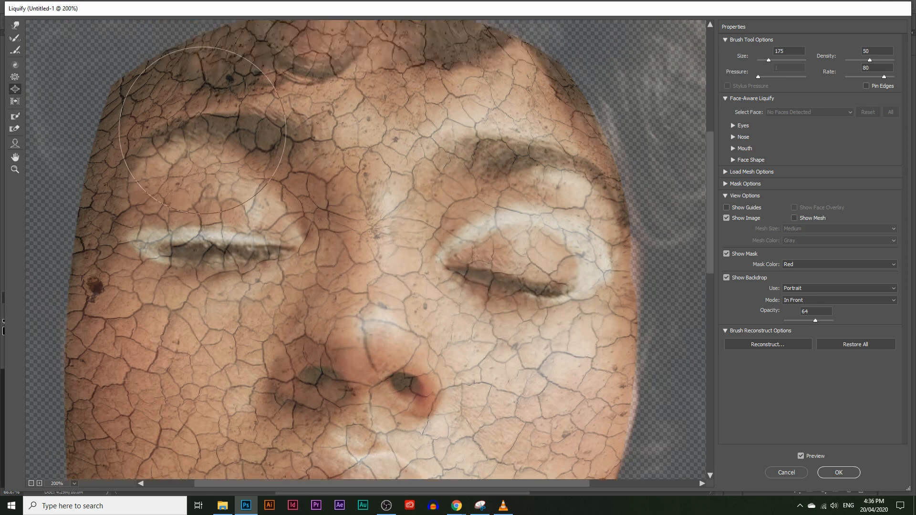
pyautogui.press('[')
pyautogui.press('[')
pyautogui.press('[')
pyautogui.moveTo(278, 143)
pyautogui.mouseDown()
pyautogui.moveTo(303, 149)
pyautogui.moveTo(220, 121)
pyautogui.moveTo(169, 124)
pyautogui.moveTo(136, 153)
pyautogui.mouseUp()
pyautogui.moveTo(468, 136)
pyautogui.mouseDown()
pyautogui.moveTo(466, 152)
pyautogui.moveTo(524, 154)
pyautogui.moveTo(569, 169)
pyautogui.mouseUp()
pyautogui.press('[')
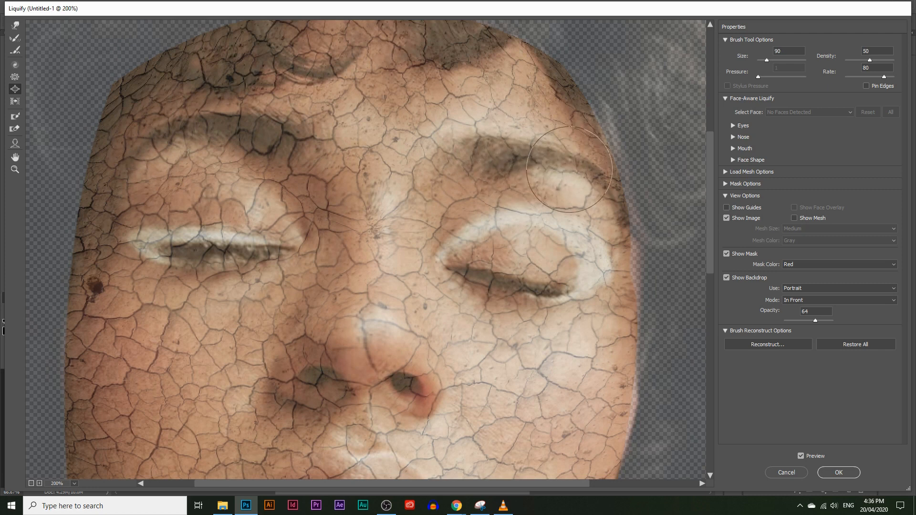
pyautogui.press('[')
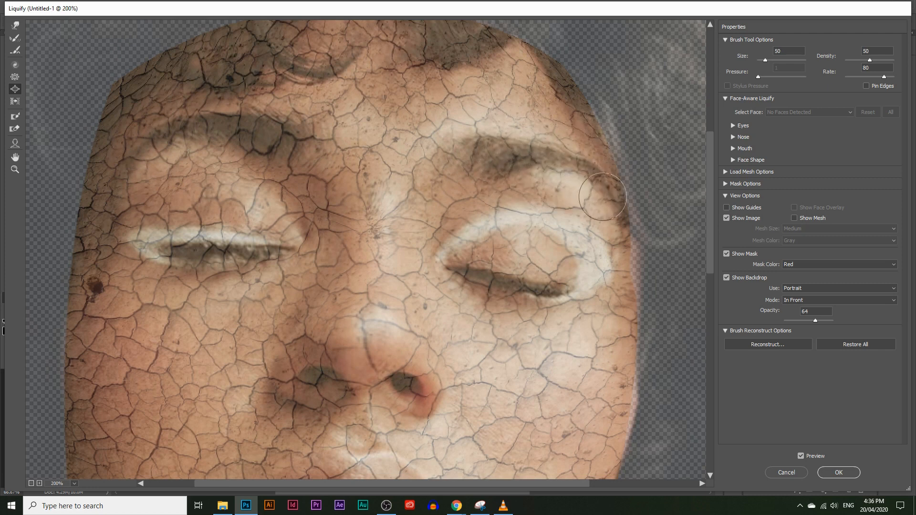
# - Pucker the texture's lower-left corner along the jawline with a size 100 brush to round it
pyautogui.scroll(3, 329, 154)
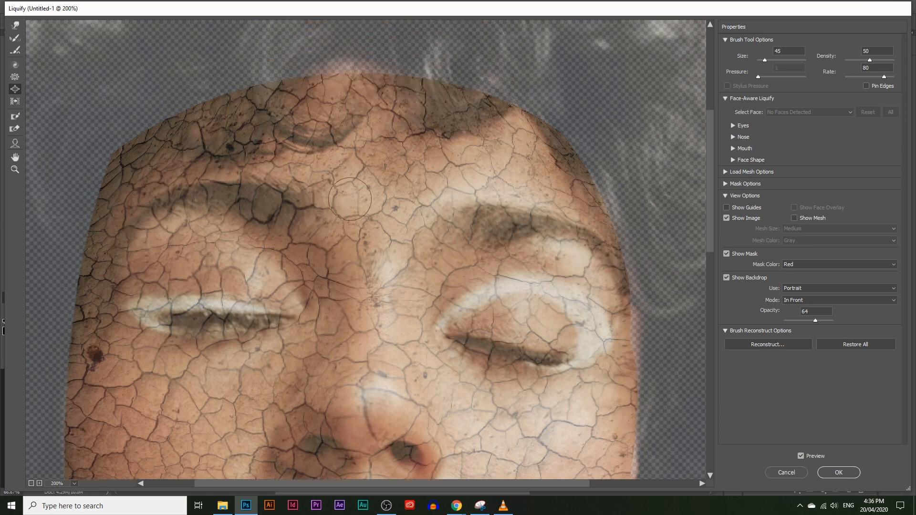
pyautogui.scroll(-8, 367, 209)
pyautogui.scroll(3, 473, 296)
pyautogui.scroll(-6, 472, 296)
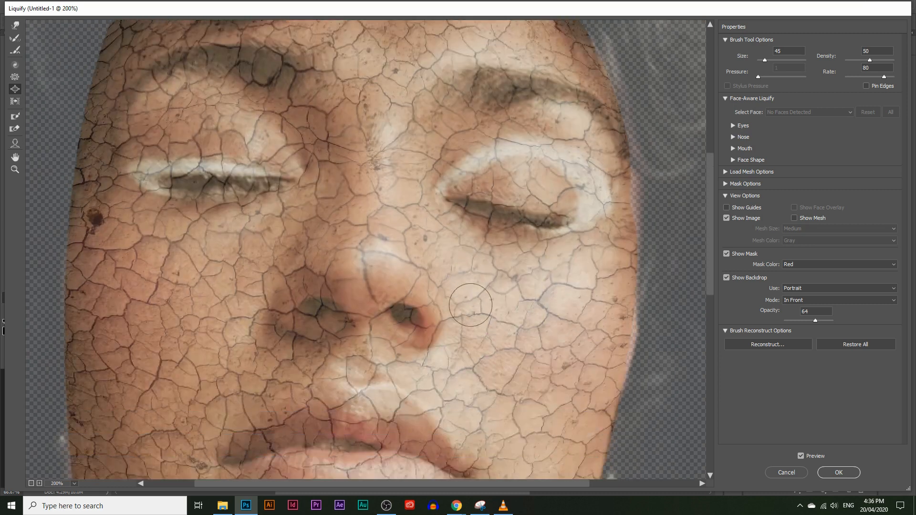
pyautogui.scroll(-4, 99, 248)
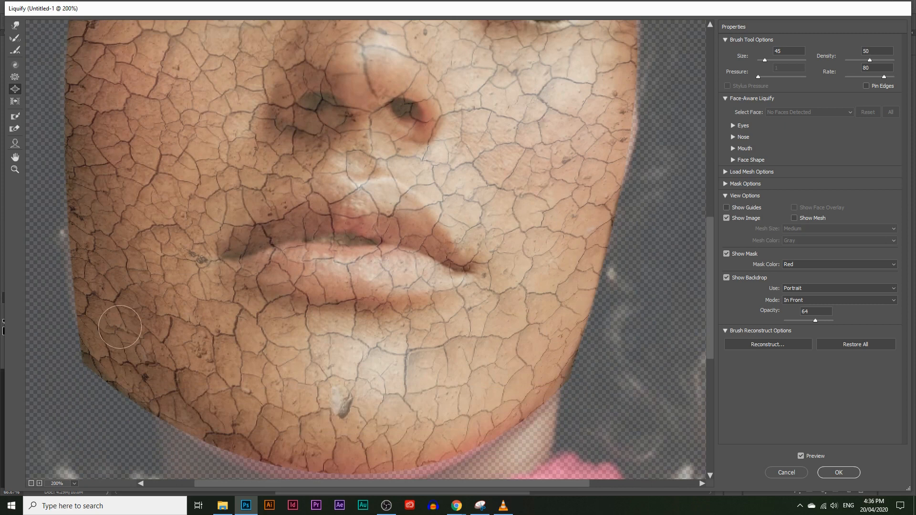
pyautogui.click(15, 78)
pyautogui.moveTo(105, 329)
pyautogui.mouseDown()
pyautogui.moveTo(103, 367)
pyautogui.moveTo(173, 399)
pyautogui.moveTo(188, 419)
pyautogui.mouseUp()
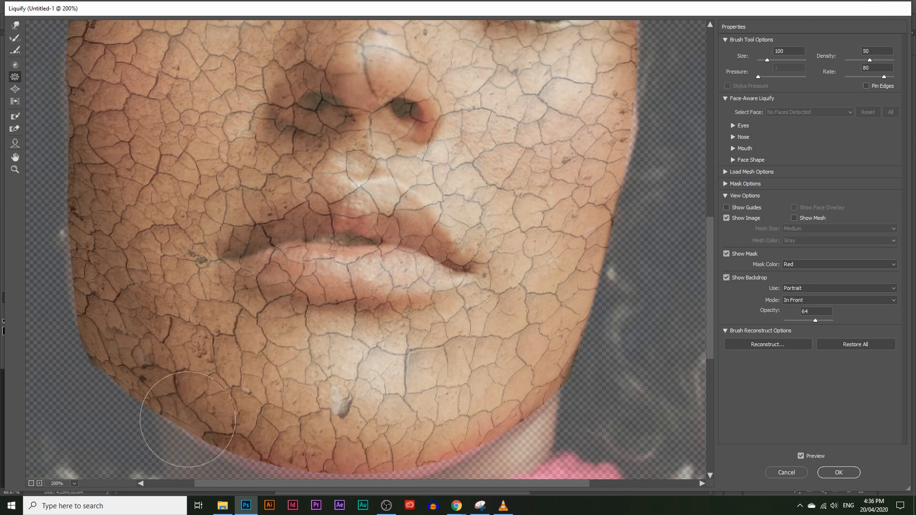
# - Pucker the texture's right edge along the jaw and cheek, and round its upper corners at the forehead
pyautogui.scroll(-3, 215, 415)
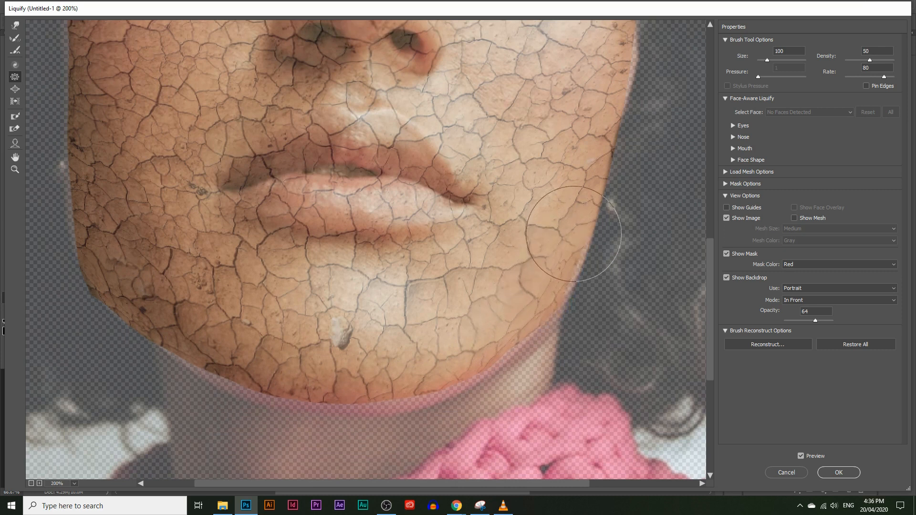
pyautogui.scroll(3, 592, 224)
pyautogui.moveTo(599, 229)
pyautogui.mouseDown()
pyautogui.moveTo(613, 142)
pyautogui.moveTo(616, 217)
pyautogui.mouseUp()
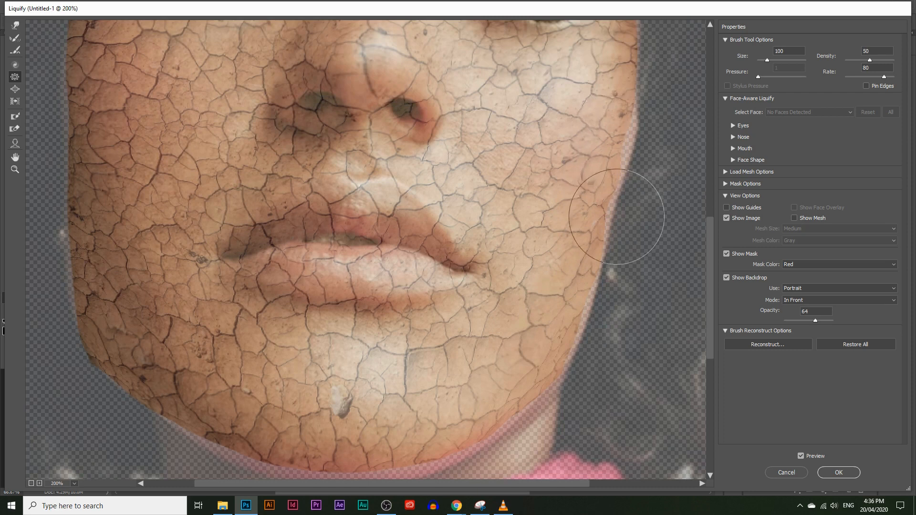
pyautogui.scroll(7, 616, 217)
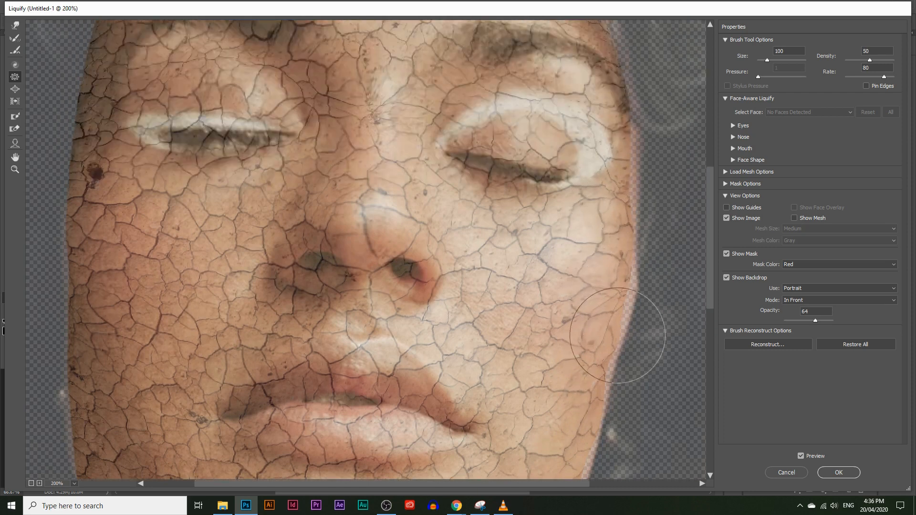
pyautogui.scroll(8, 602, 268)
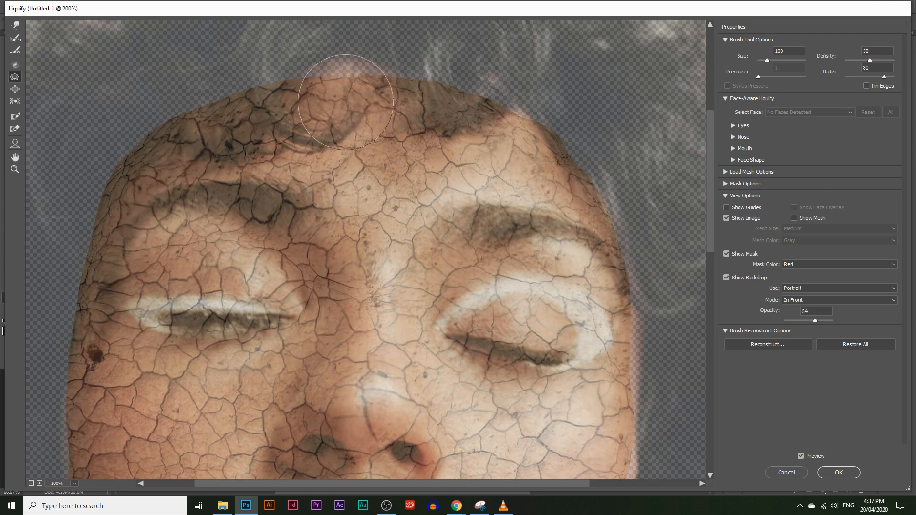
# - Bloat the texture over both cheeks with a size 150 brush
pyautogui.scroll(-10, 346, 102)
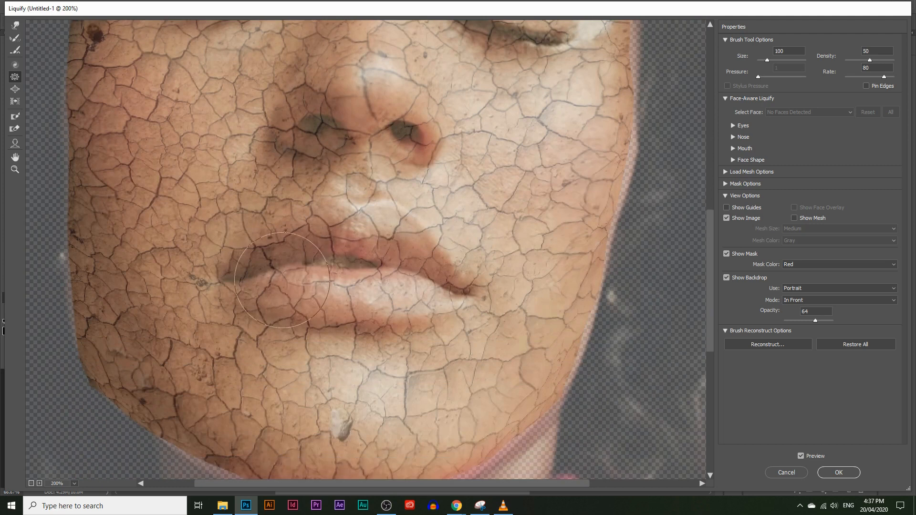
pyautogui.scroll(5, 177, 287)
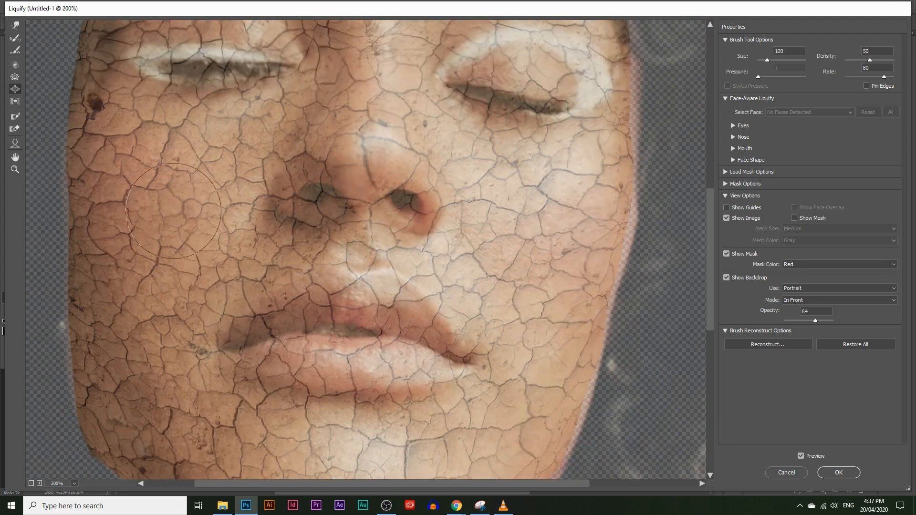
pyautogui.press(']')
pyautogui.press(']')
pyautogui.press(']')
pyautogui.press(']')
pyautogui.click(177, 203)
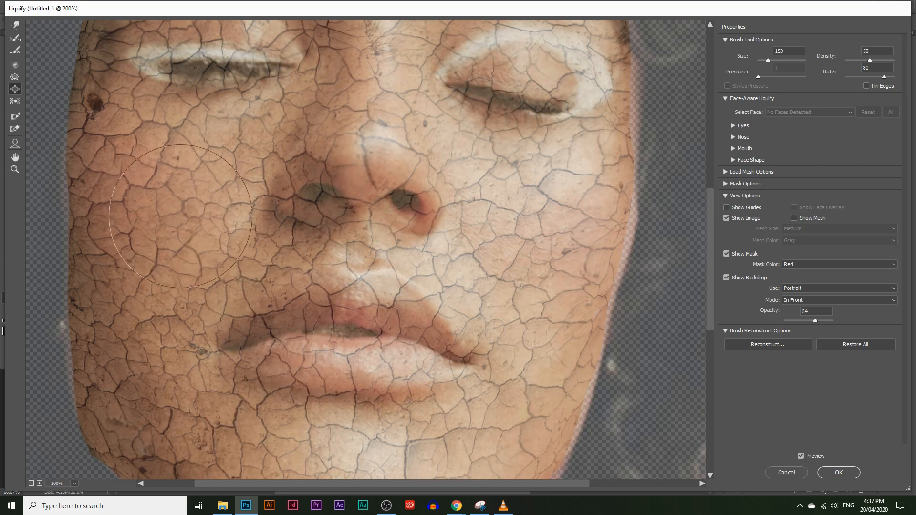
pyautogui.click(528, 259)
pyautogui.click(526, 266)
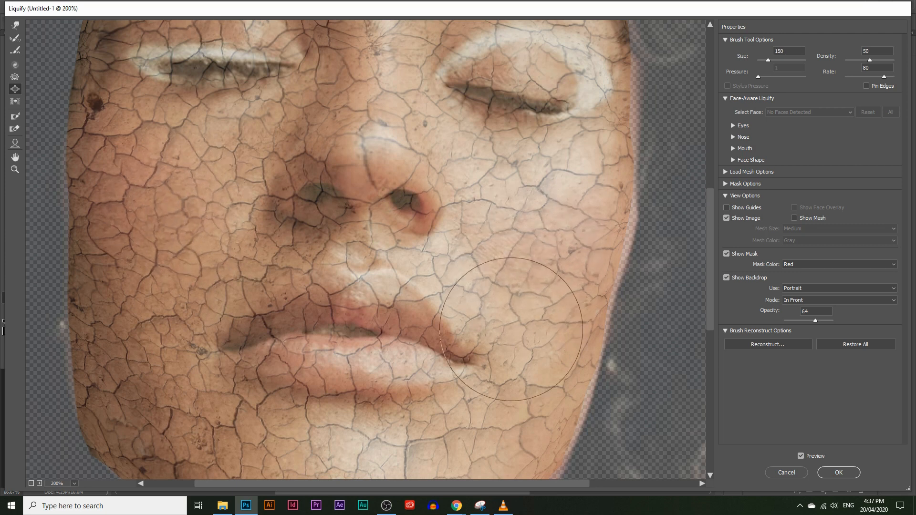
# - Bloat the texture over the chin, and reduce the brush to size 70 for the lips
pyautogui.scroll(-8, 527, 268)
pyautogui.click(326, 381)
pyautogui.click(385, 372)
pyautogui.scroll(3, 396, 375)
pyautogui.press('[')
pyautogui.press('[')
pyautogui.press('[')
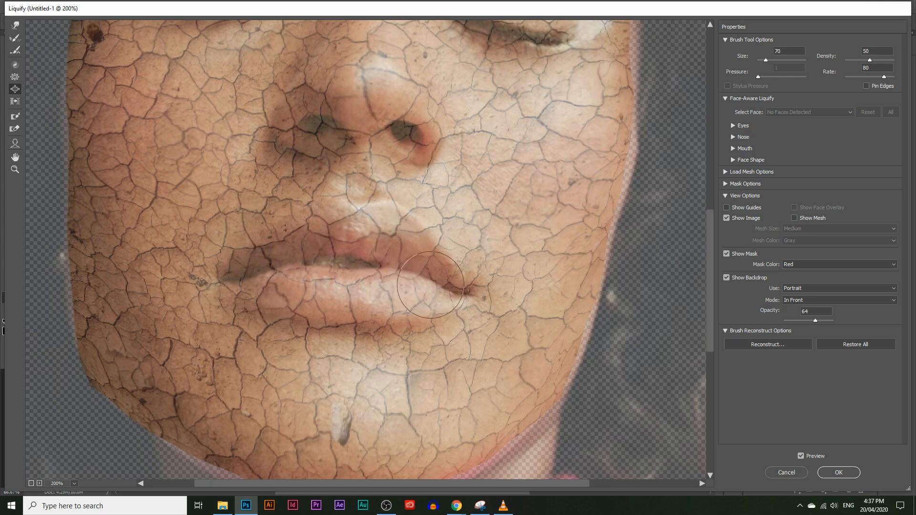
# - Pucker the texture between the nose and mouth with a size 60 brush
pyautogui.scroll(2, 384, 275)
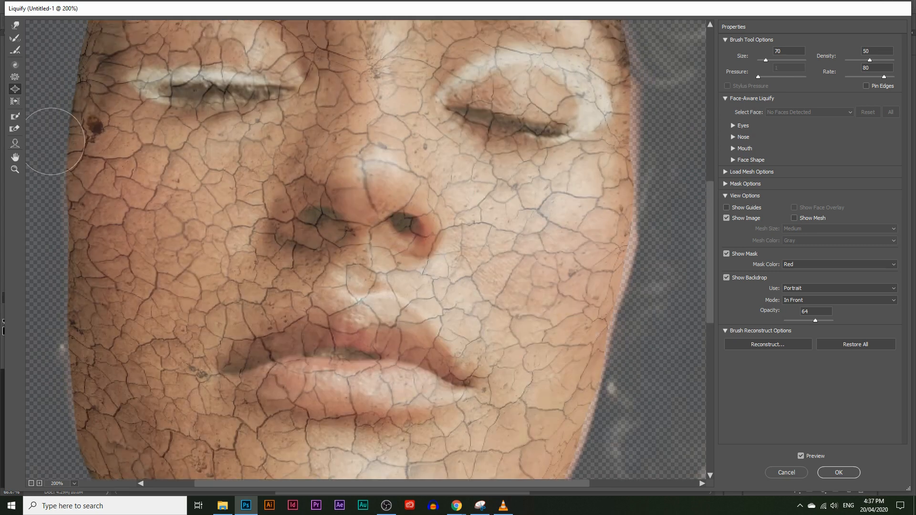
pyautogui.press('[')
pyautogui.press('[')
pyautogui.press('[')
pyautogui.press('[')
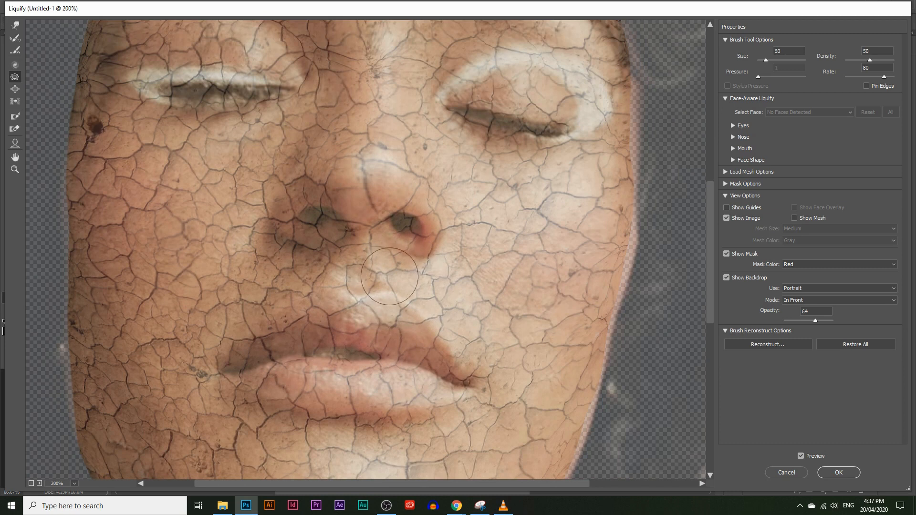
pyautogui.moveTo(445, 309); pyautogui.dragTo(461, 326)
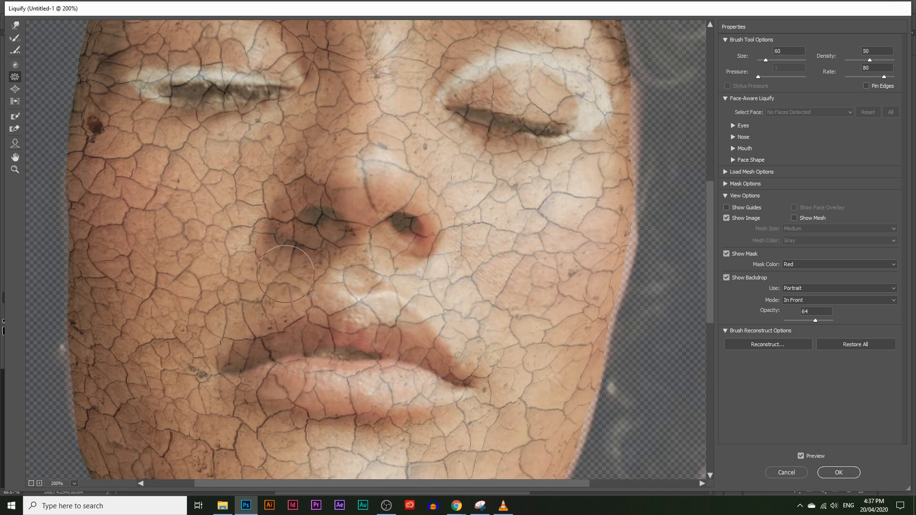
# - Check the distortion over the whole face and apply the Liquify filter to the texture
pyautogui.scroll(3, 289, 263)
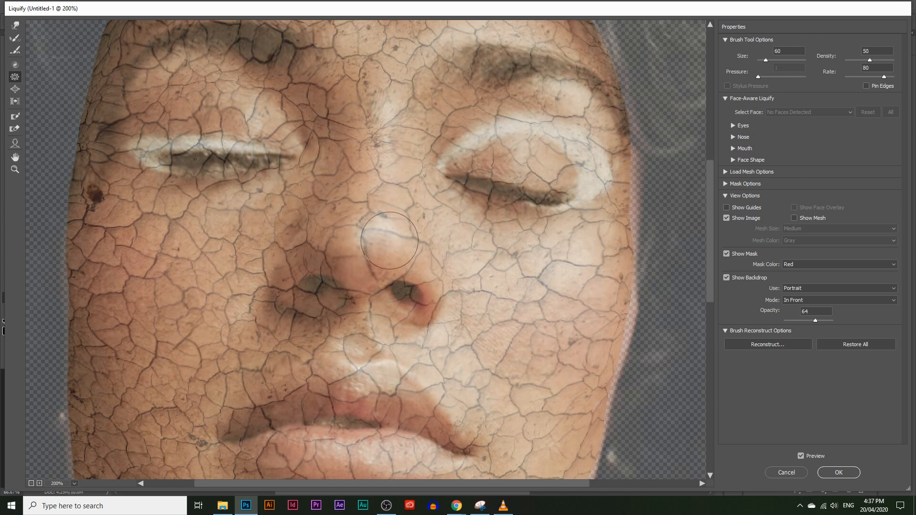
pyautogui.scroll(5, 498, 307)
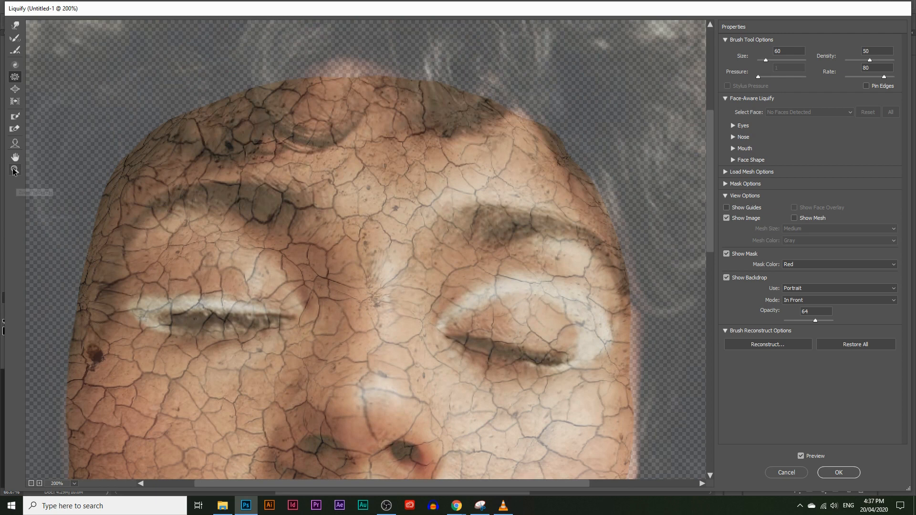
pyautogui.keyDown('alt'); pyautogui.click(280, 201); pyautogui.keyUp('alt')
pyautogui.keyDown('alt'); pyautogui.click(376, 258); pyautogui.keyUp('alt')
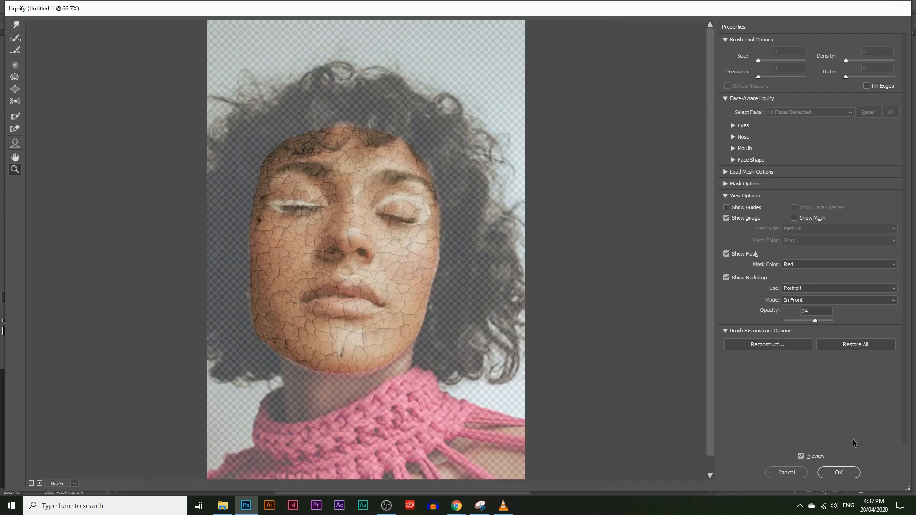
pyautogui.click(840, 473)
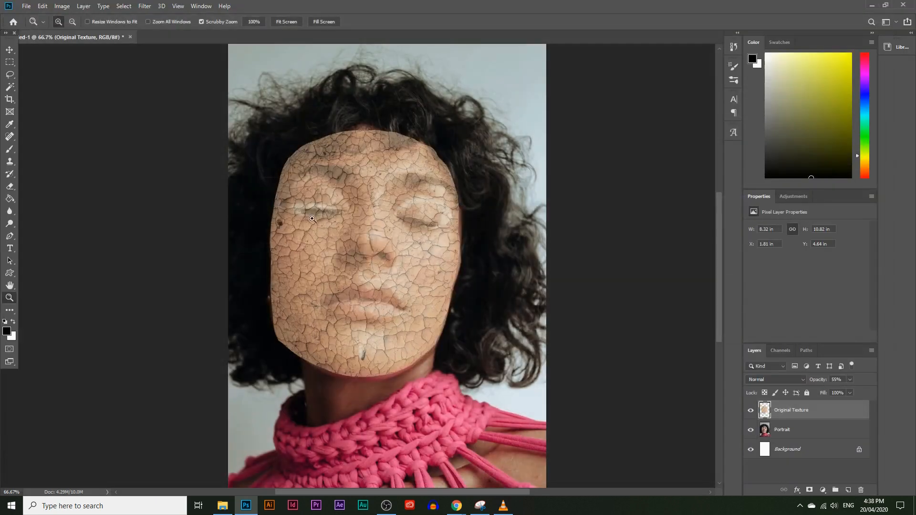
# - Set the Original Texture layer's blend mode to Multiply and its opacity to 92%
pyautogui.moveTo(873, 392); pyautogui.dragTo(847, 391)
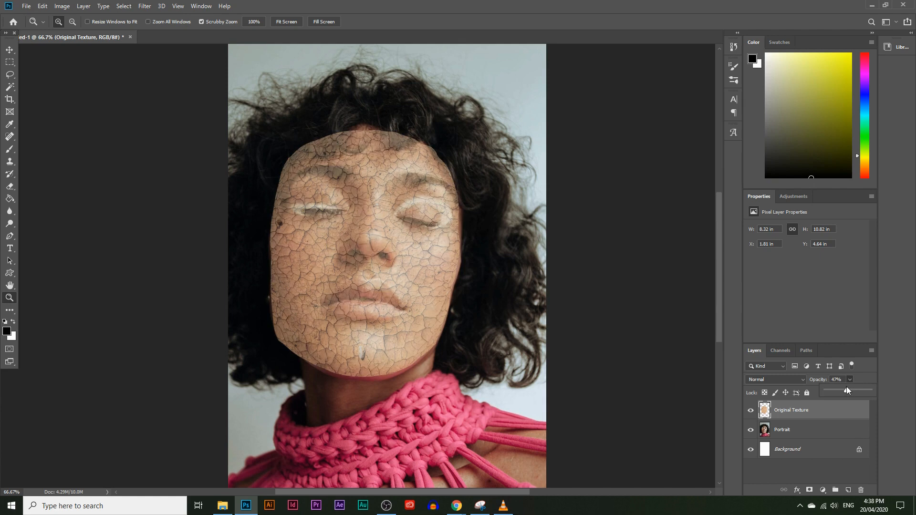
pyautogui.click(777, 379)
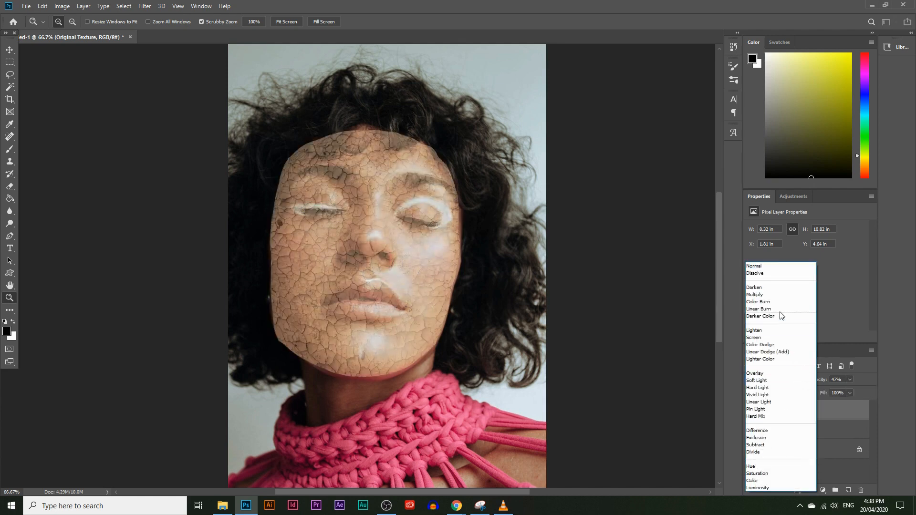
pyautogui.click(778, 297)
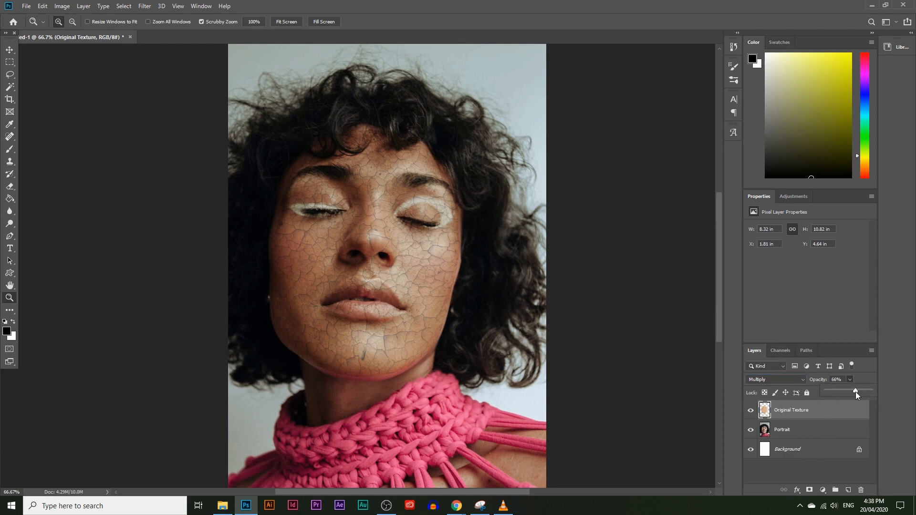
pyautogui.moveTo(857, 395); pyautogui.dragTo(862, 395)
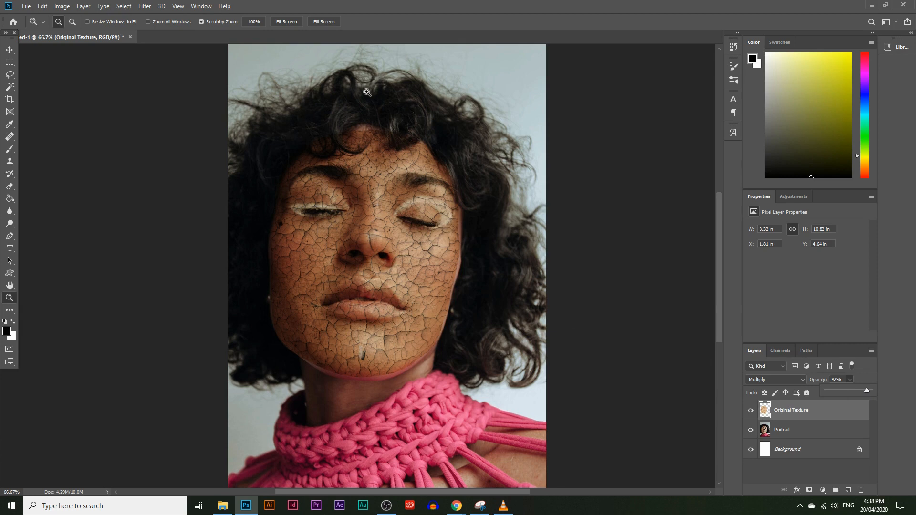
# - Reopen the texture in the Liquify filter and set the backdrop to show only the Portrait layer
pyautogui.click(128, 10)
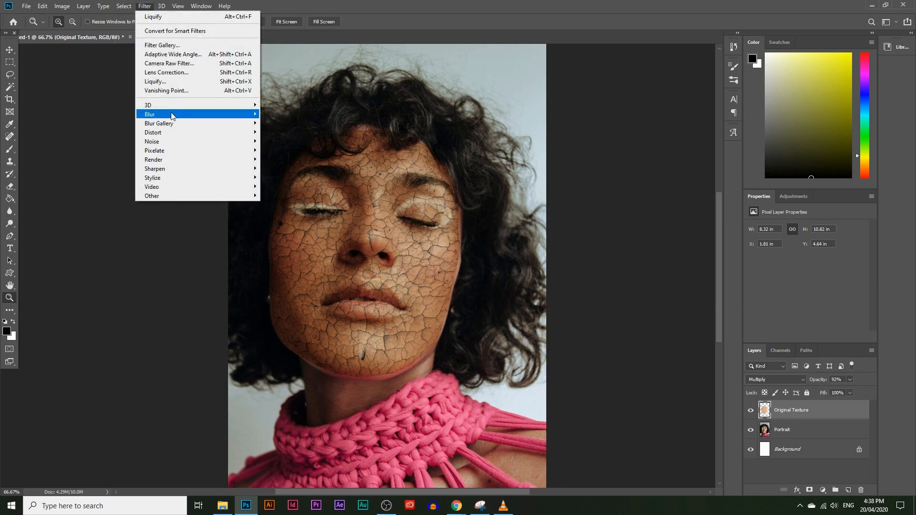
pyautogui.click(155, 81)
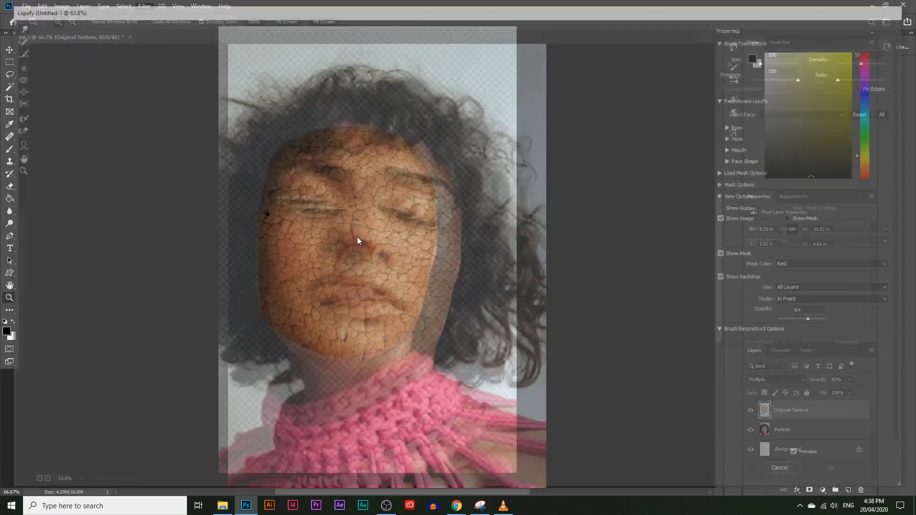
pyautogui.click(328, 243)
pyautogui.click(342, 244)
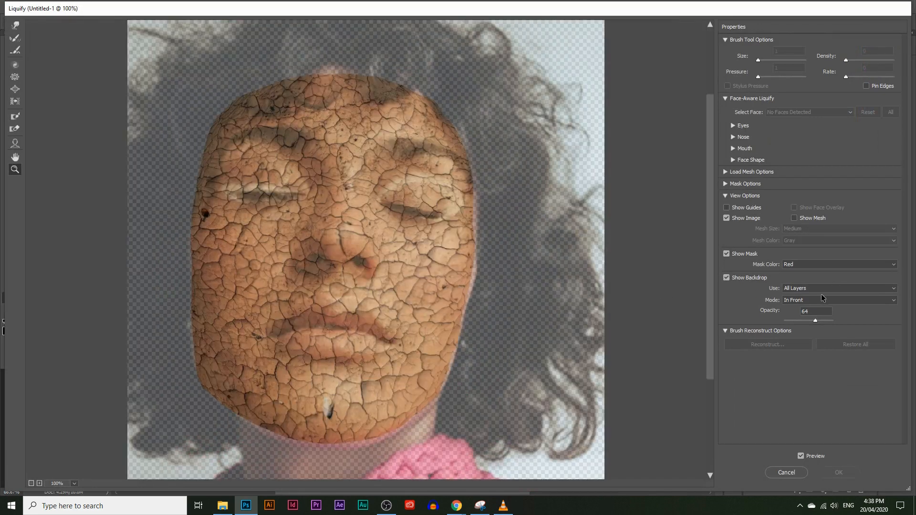
pyautogui.click(806, 290)
pyautogui.click(806, 306)
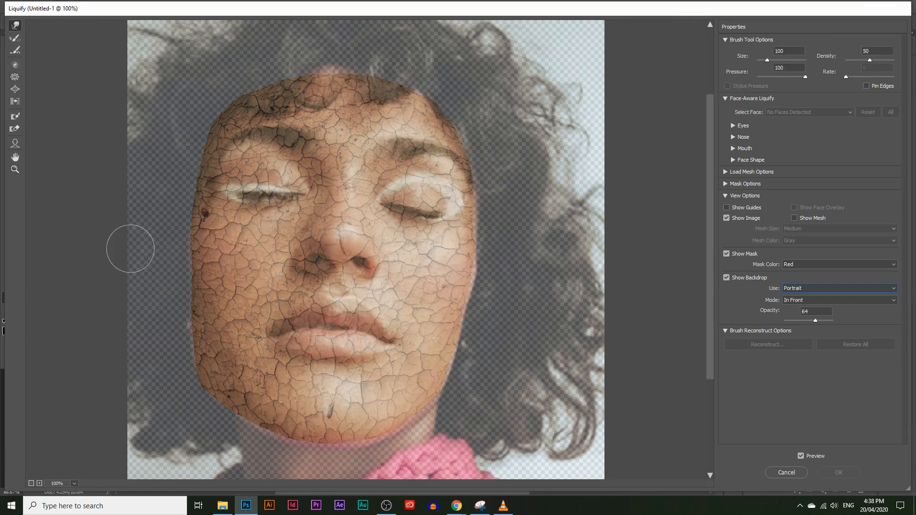
# - Warp the texture's edge to fit the jawline with a size 100 brush, and bloat it from the nose up to the forehead
pyautogui.moveTo(184, 406); pyautogui.dragTo(196, 391)
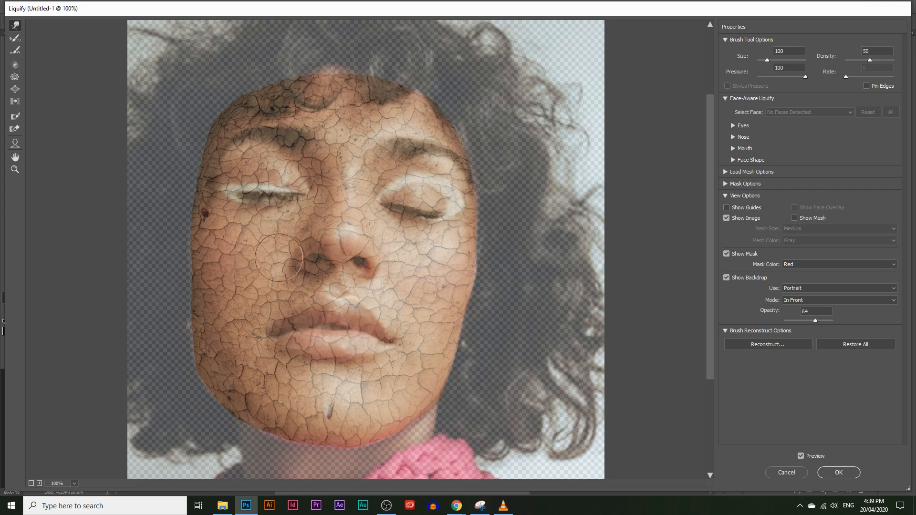
pyautogui.click(15, 89)
pyautogui.moveTo(336, 247)
pyautogui.mouseDown()
pyautogui.moveTo(317, 235)
pyautogui.moveTo(340, 228)
pyautogui.moveTo(366, 265)
pyautogui.moveTo(305, 259)
pyautogui.moveTo(363, 266)
pyautogui.moveTo(363, 246)
pyautogui.moveTo(243, 209)
pyautogui.moveTo(356, 242)
pyautogui.moveTo(373, 234)
pyautogui.moveTo(304, 228)
pyautogui.moveTo(336, 189)
pyautogui.moveTo(344, 119)
pyautogui.mouseUp()
# - Bloat the texture around the inner eyebrow with a size 70 brush and over the lips at size 100
pyautogui.click(15, 77)
pyautogui.press('[')
pyautogui.click(14, 89)
pyautogui.press(']')
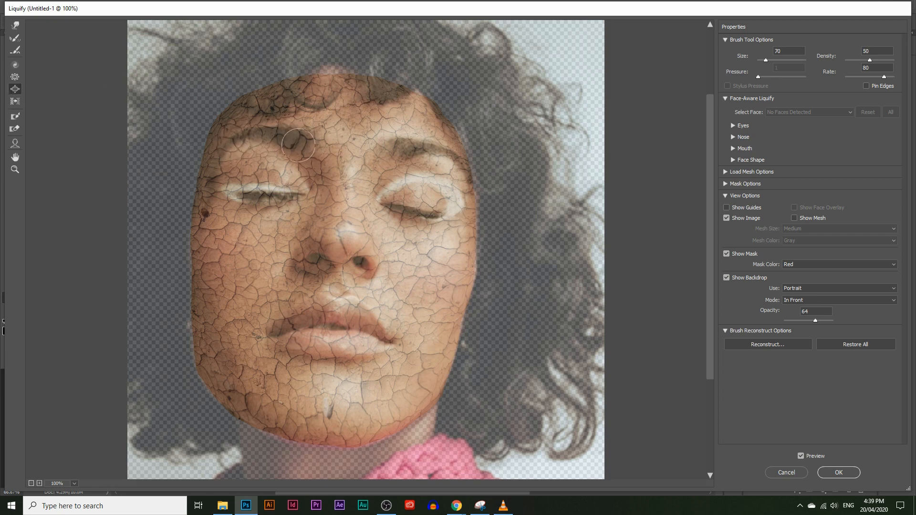
pyautogui.press(']')
pyautogui.press(']')
pyautogui.press(']')
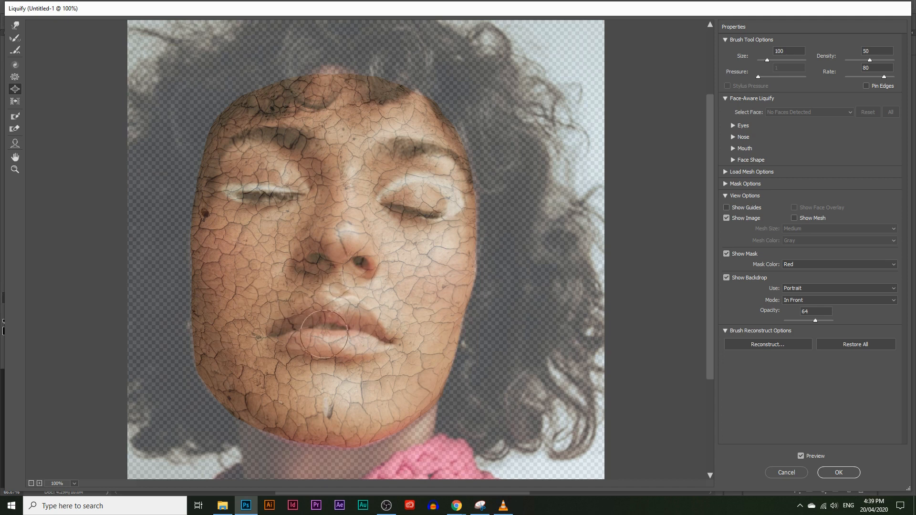
# - Pucker the texture along the side of the face and the jaw with a size 200 brush
pyautogui.click(15, 77)
pyautogui.press(']')
pyautogui.press(']')
pyautogui.press(']')
pyautogui.press(']')
pyautogui.press(']')
pyautogui.press(']')
pyautogui.press(']')
pyautogui.press(']')
pyautogui.press(']')
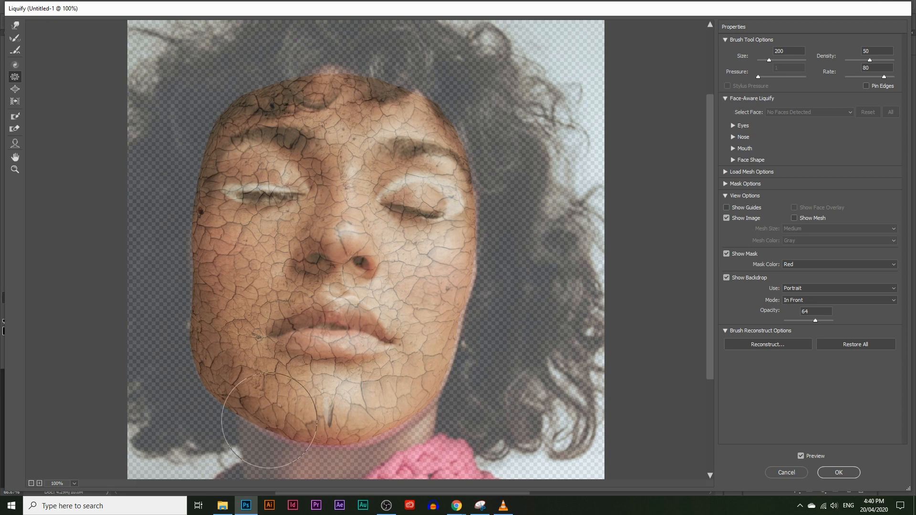
# - Warp the texture's outer edge to the face outline with a size 250 Forward Warp brush and apply the Liquify filter
pyautogui.click(11, 27)
pyautogui.press(']')
pyautogui.press(']')
pyautogui.press(']')
pyautogui.press(']')
pyautogui.press(']')
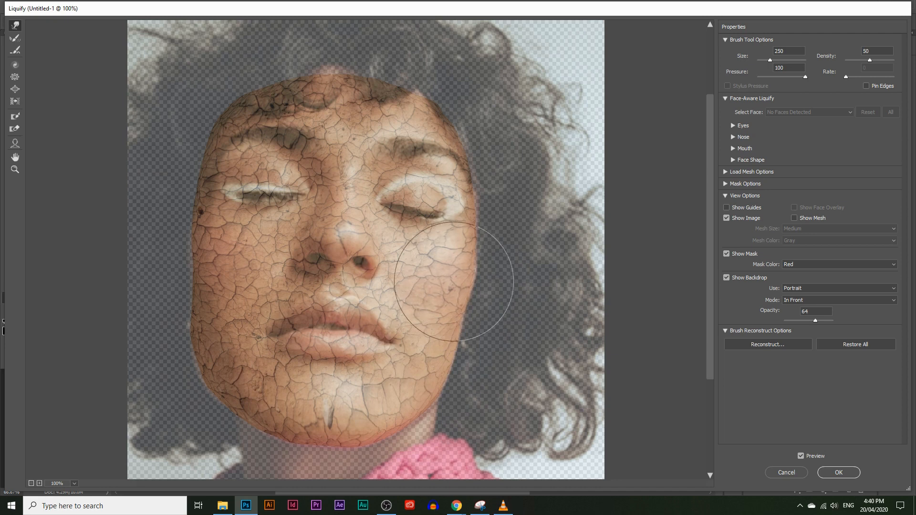
pyautogui.click(839, 473)
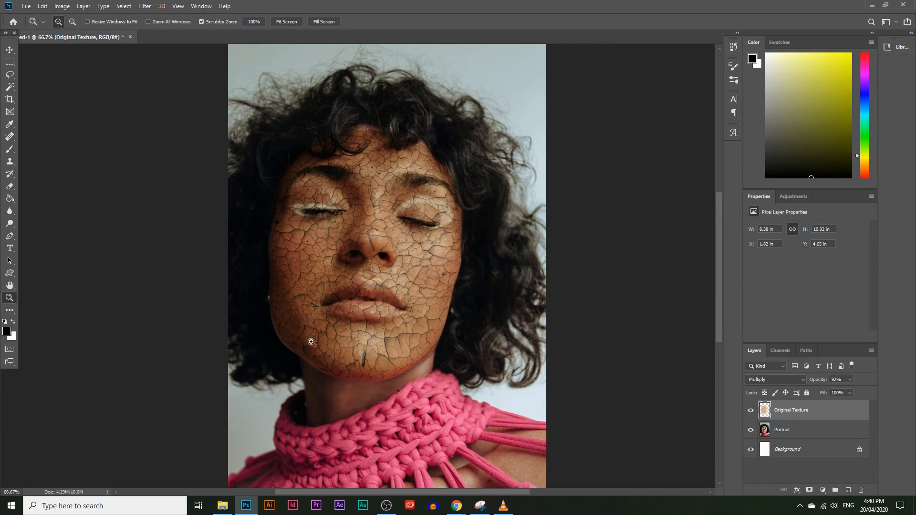
# - Examine up close how the cracks follow the eyebrows, eyes, nose and lips
pyautogui.keyDown('alt'); pyautogui.click(454, 347); pyautogui.keyUp('alt')
pyautogui.click(252, 150)
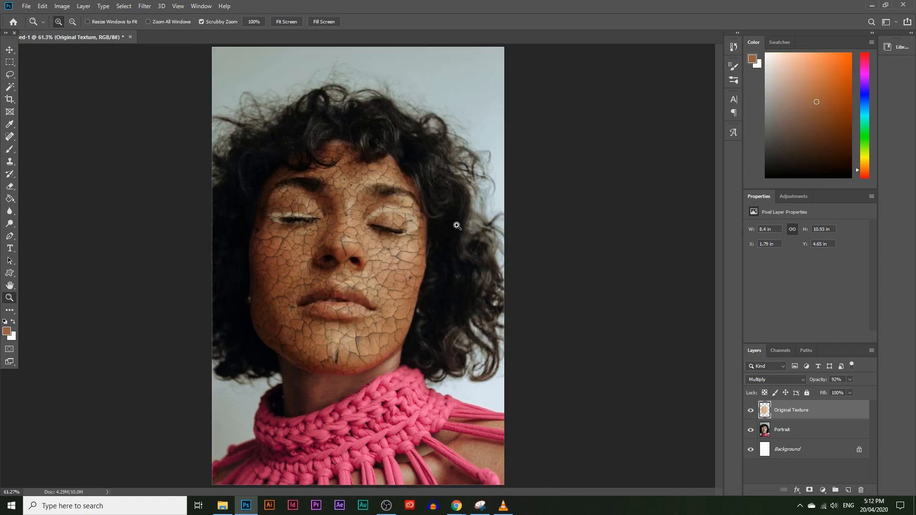
pyautogui.moveTo(303, 174); pyautogui.dragTo(322, 87)
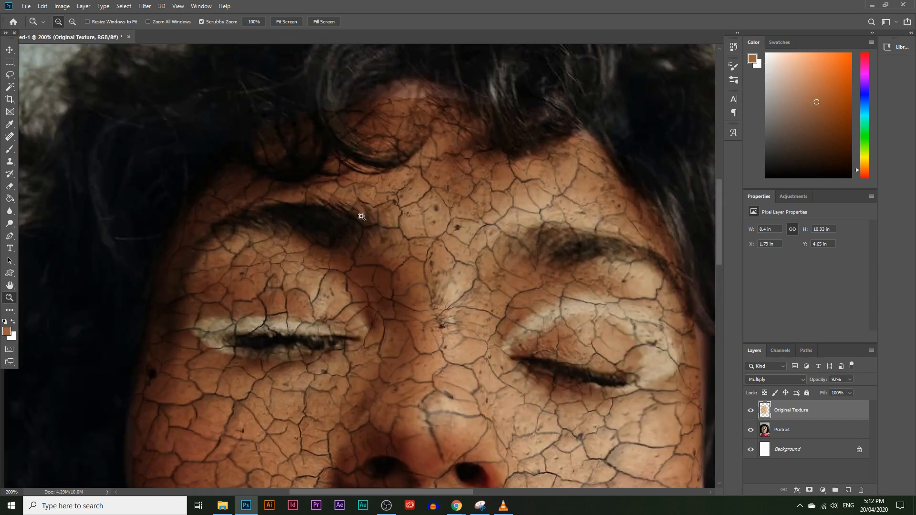
pyautogui.scroll(-1, 240, 308)
pyautogui.scroll(-3, 300, 316)
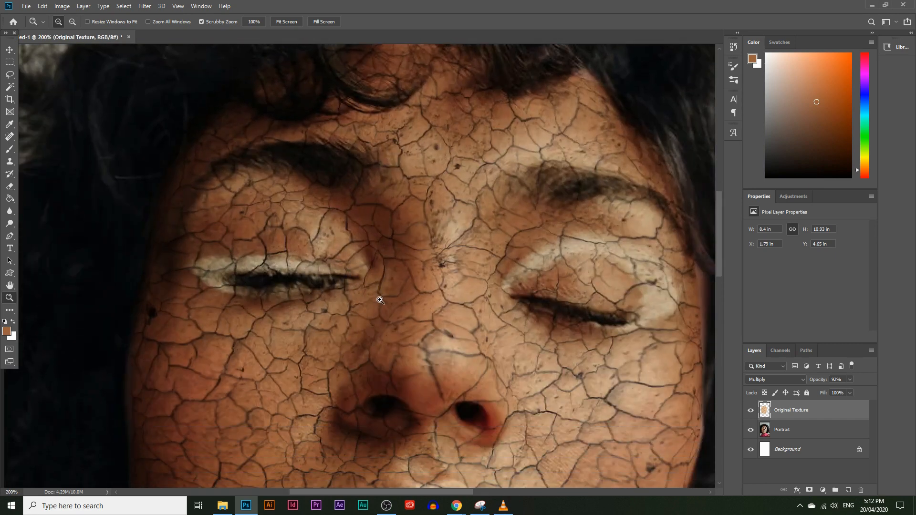
pyautogui.scroll(1, 449, 368)
pyautogui.scroll(-1, 449, 367)
pyautogui.scroll(1, 448, 368)
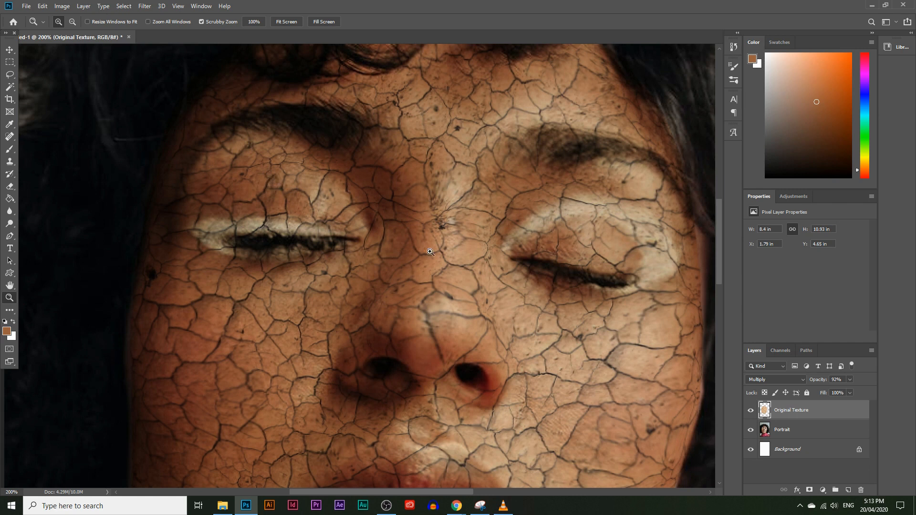
pyautogui.scroll(-5, 196, 226)
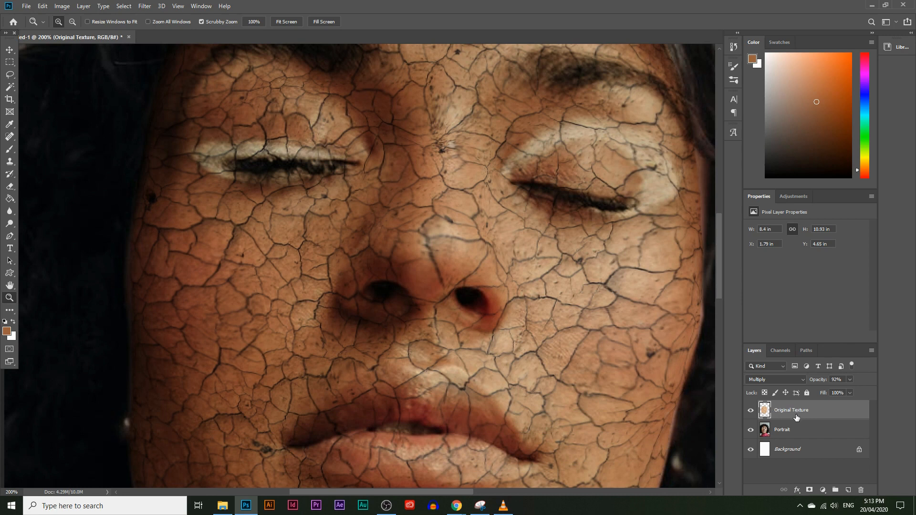
# - Add a layer mask to the Original Texture layer and brush a black band across both cheeks to hide the cracks there
pyautogui.click(811, 489)
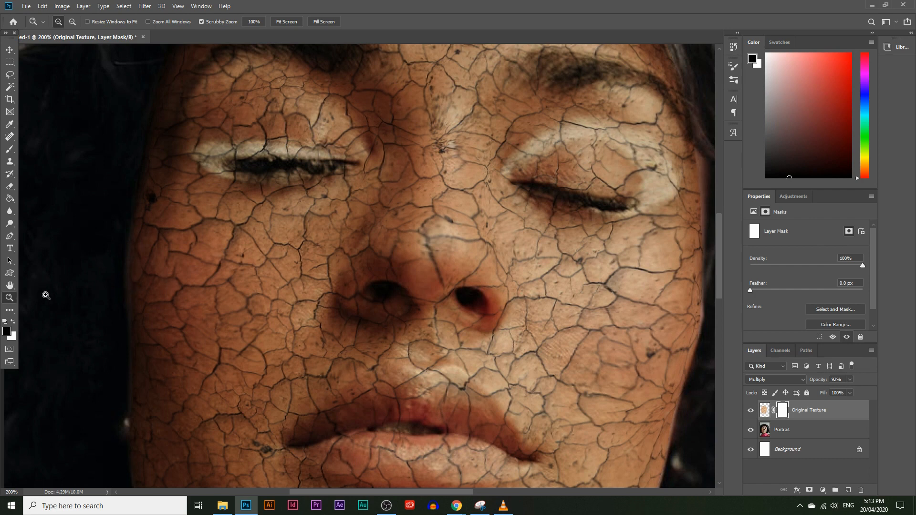
pyautogui.keyDown('alt'); pyautogui.click(281, 276); pyautogui.keyUp('alt')
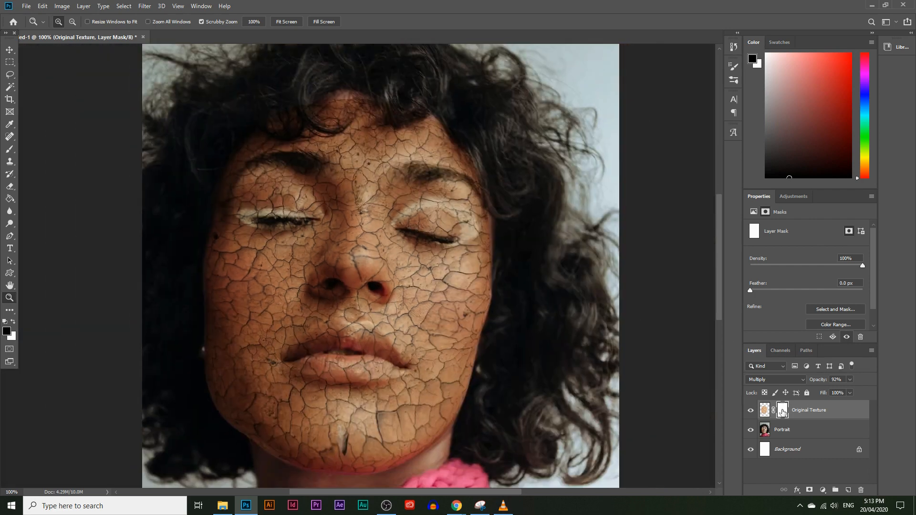
pyautogui.click(10, 149)
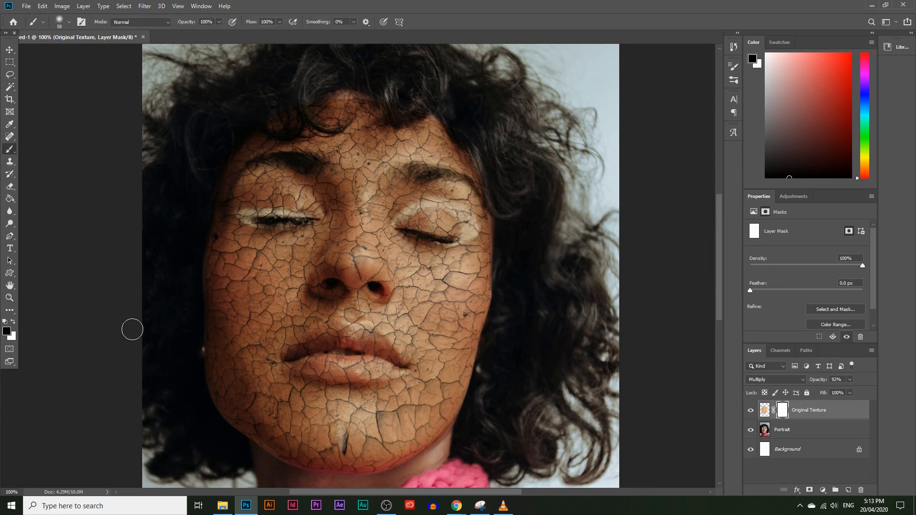
pyautogui.moveTo(212, 312); pyautogui.dragTo(507, 252)
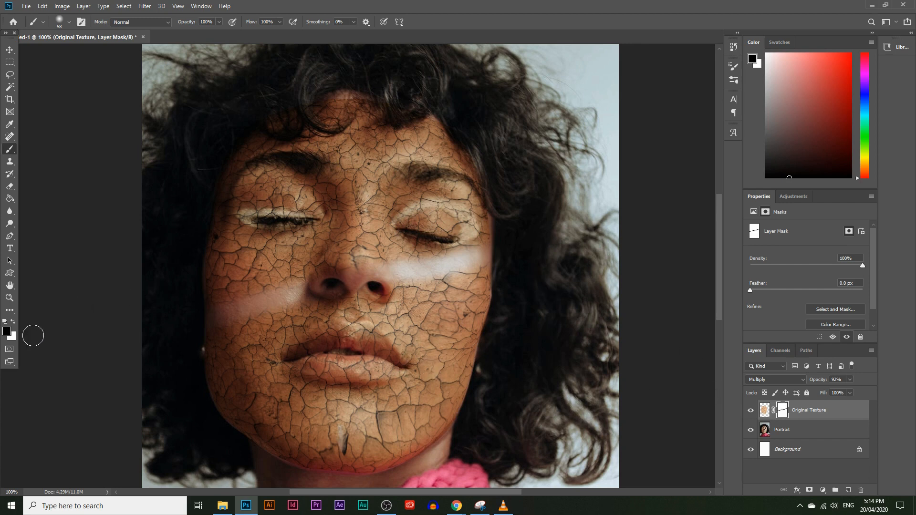
# - Try a grey 6c6c6c band across the lower cheeks on the mask for partial hiding, and undo it
pyautogui.click(7, 332)
pyautogui.moveTo(295, 399); pyautogui.dragTo(273, 406)
pyautogui.moveTo(270, 404); pyautogui.dragTo(261, 401)
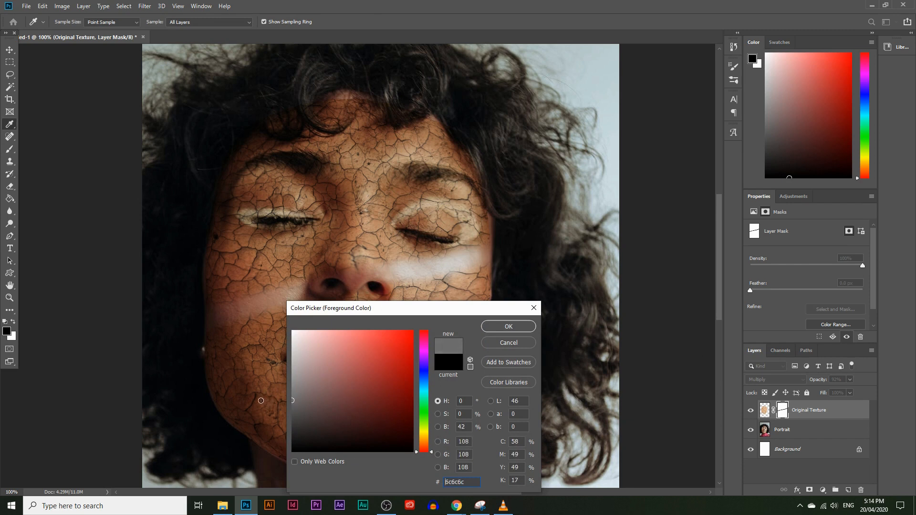
pyautogui.click(483, 327)
pyautogui.press('b')
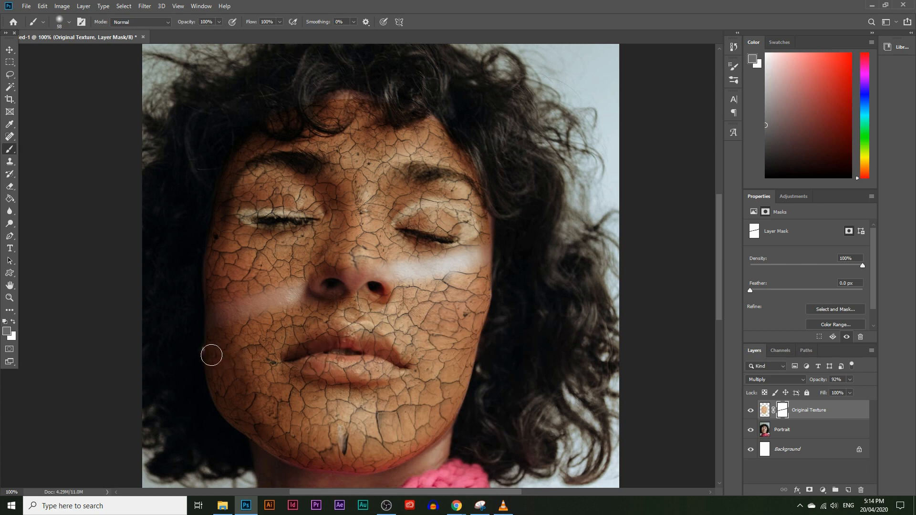
pyautogui.moveTo(195, 368)
pyautogui.mouseDown()
pyautogui.moveTo(367, 323)
pyautogui.moveTo(463, 310)
pyautogui.mouseUp()
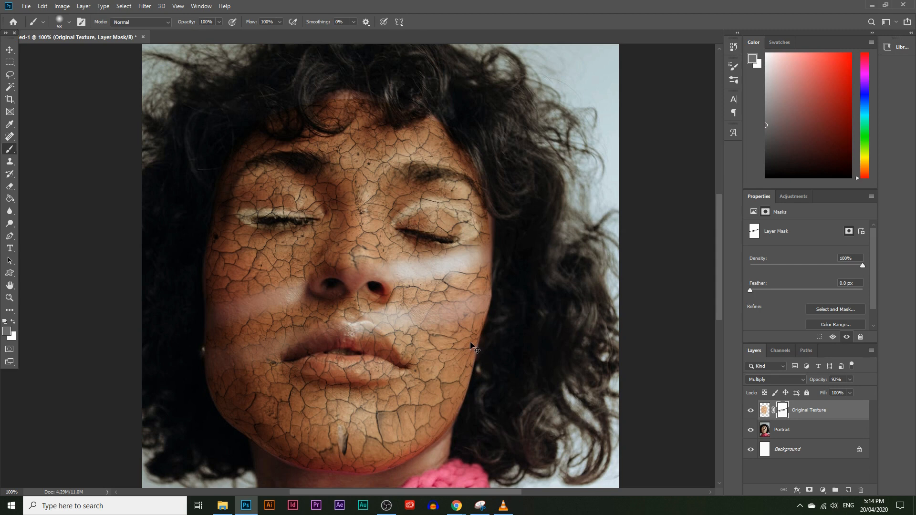
pyautogui.hotkey('ctrl', 'z')
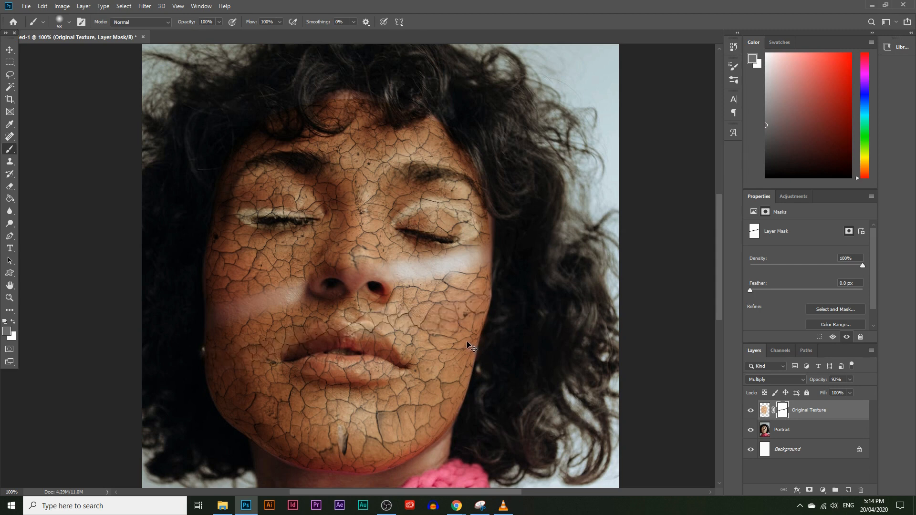
# - Paint over the masked band on both cheeks with white ffffff to restore the cracks
pyautogui.click(6, 331)
pyautogui.write('ffffff')
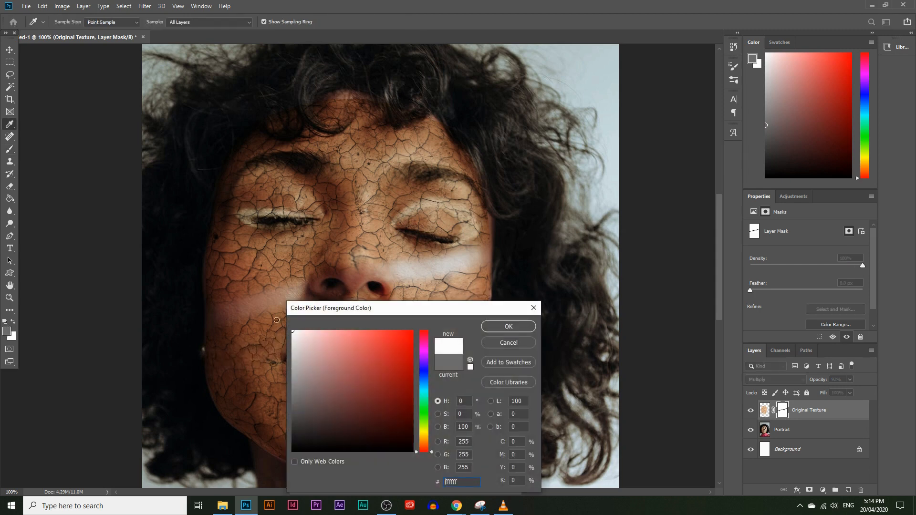
pyautogui.click(505, 328)
pyautogui.moveTo(503, 255)
pyautogui.mouseDown()
pyautogui.moveTo(248, 301)
pyautogui.moveTo(205, 319)
pyautogui.moveTo(306, 305)
pyautogui.moveTo(251, 309)
pyautogui.moveTo(370, 275)
pyautogui.moveTo(469, 270)
pyautogui.moveTo(393, 287)
pyautogui.moveTo(487, 257)
pyautogui.moveTo(430, 271)
pyautogui.moveTo(473, 262)
pyautogui.moveTo(479, 249)
pyautogui.moveTo(420, 282)
pyautogui.moveTo(479, 271)
pyautogui.moveTo(475, 302)
pyautogui.mouseUp()
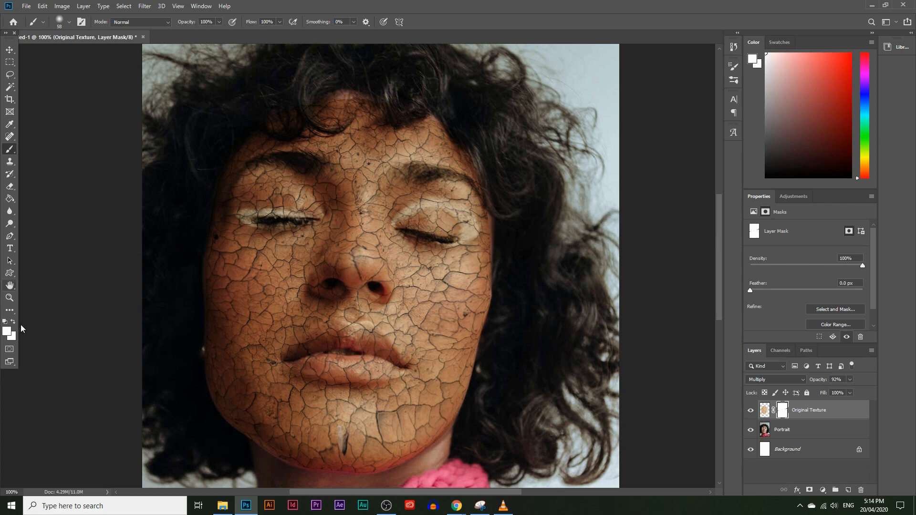
# - Set the foreground colour to black 000000 and configure the brush to 40 px with 50% hardness for masking the eyebrow
pyautogui.click(7, 330)
pyautogui.write('000000')
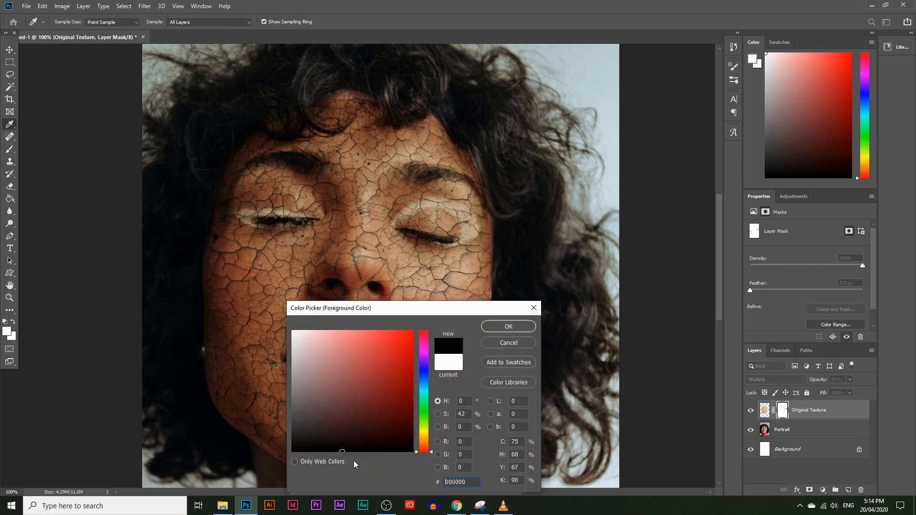
pyautogui.click(522, 327)
pyautogui.click(9, 298)
pyautogui.moveTo(297, 142); pyautogui.dragTo(327, 205)
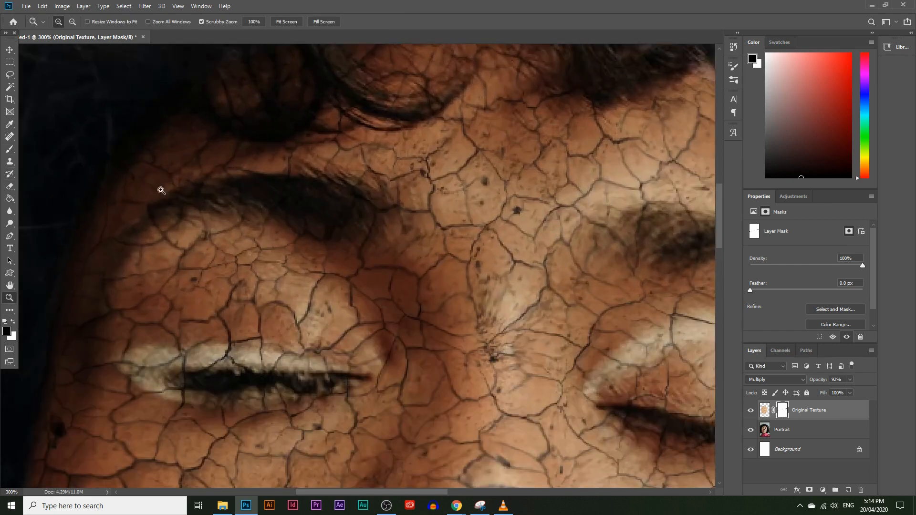
pyautogui.click(10, 149)
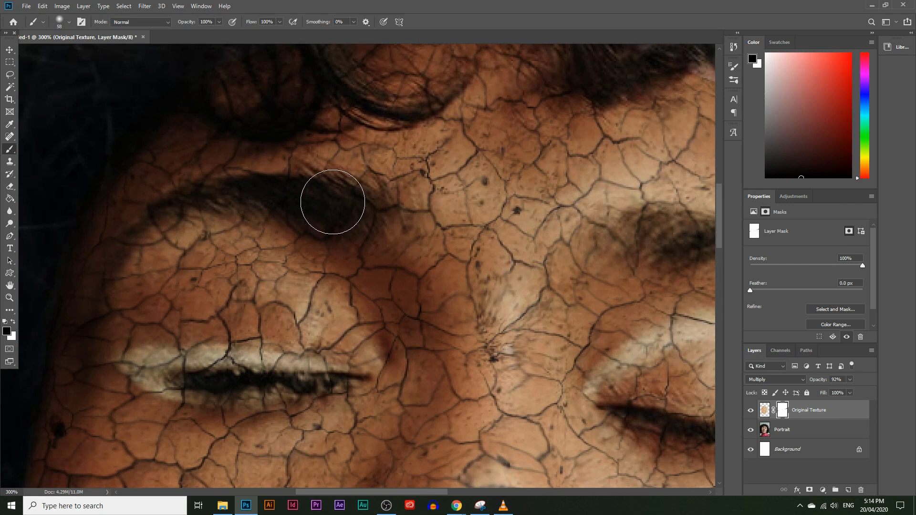
pyautogui.click(70, 22)
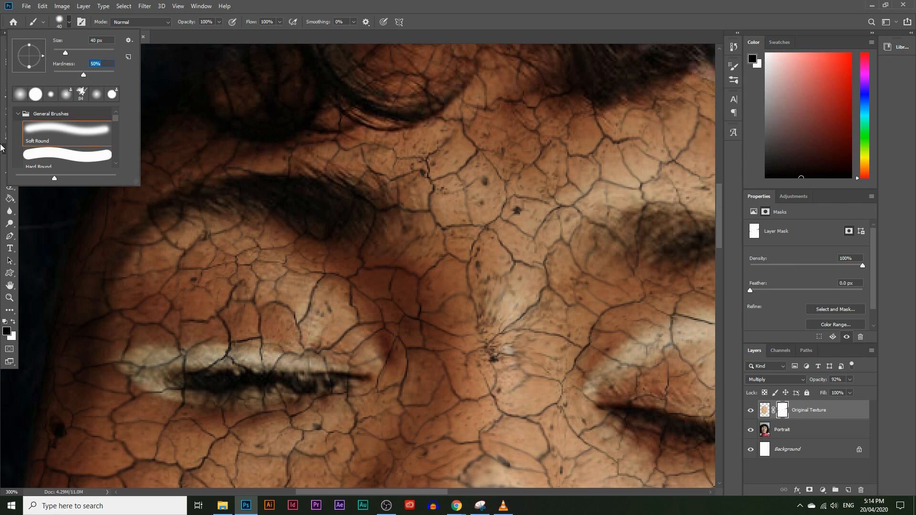
pyautogui.press('Return')
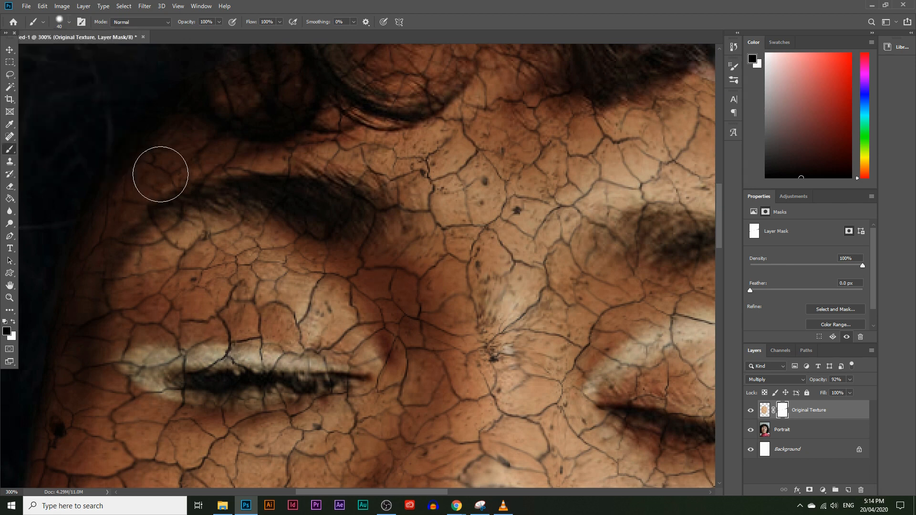
# - Brush black on the mask over the left eyebrow, refine its edge hairs with a finer brush, and undo the last stray stroke
pyautogui.moveTo(348, 212)
pyautogui.mouseDown()
pyautogui.moveTo(231, 191)
pyautogui.moveTo(183, 199)
pyautogui.moveTo(133, 232)
pyautogui.mouseUp()
pyautogui.press('[')
pyautogui.press('[')
pyautogui.press('[')
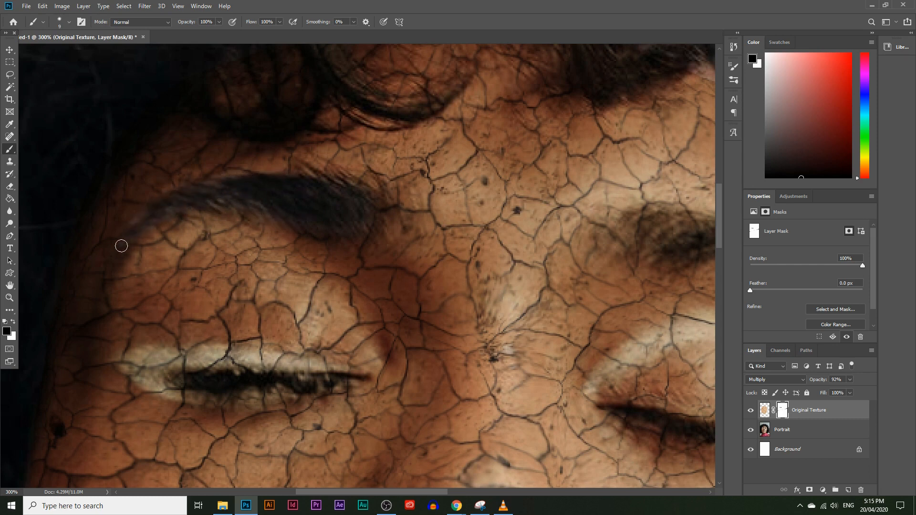
pyautogui.press('[')
pyautogui.moveTo(357, 222); pyautogui.dragTo(382, 212)
pyautogui.moveTo(385, 213); pyautogui.dragTo(394, 276)
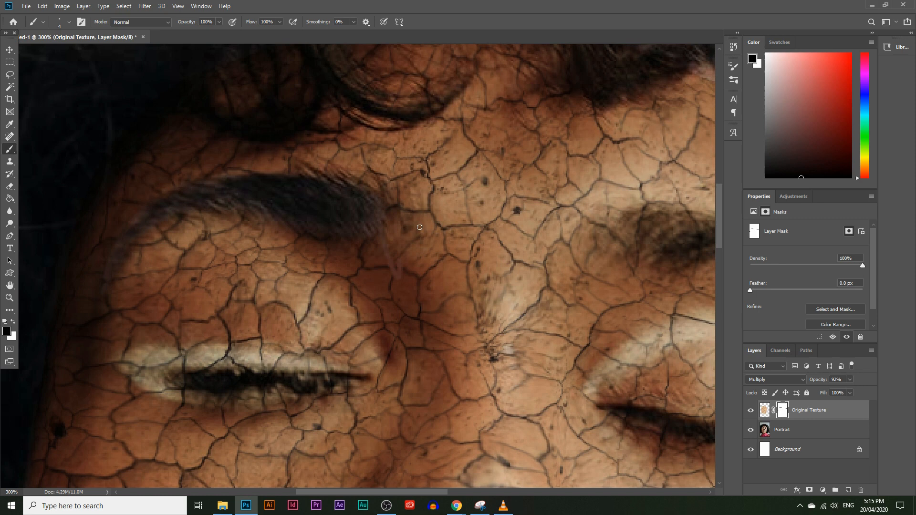
pyautogui.hotkey('ctrl', 'z')
# - Brush black on the Original Texture mask over the right eyebrow, then reduce the brush to 9 px for finer areas
pyautogui.click(10, 297)
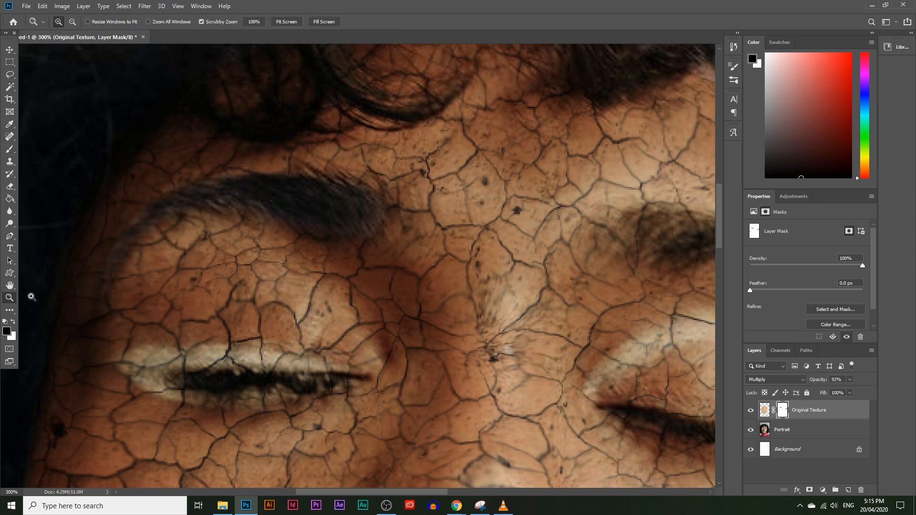
pyautogui.keyDown('alt'); pyautogui.click(342, 330); pyautogui.keyUp('alt')
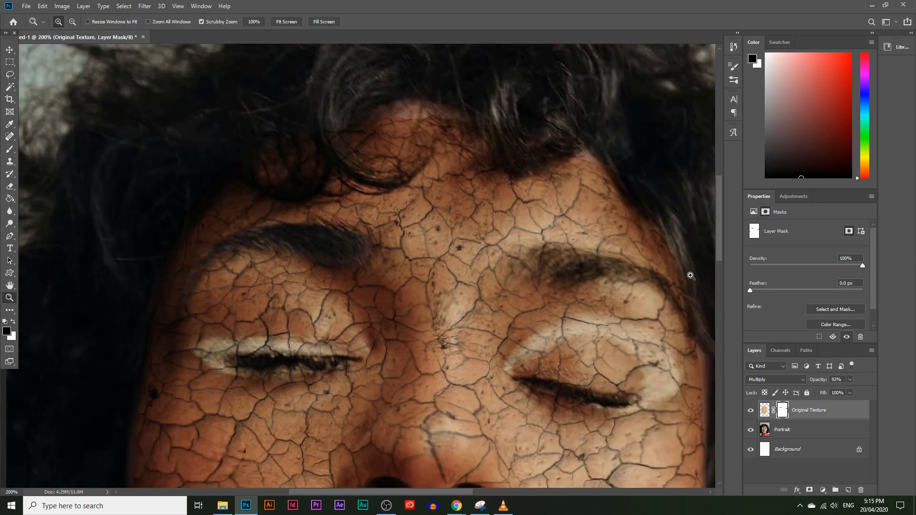
pyautogui.click(690, 274)
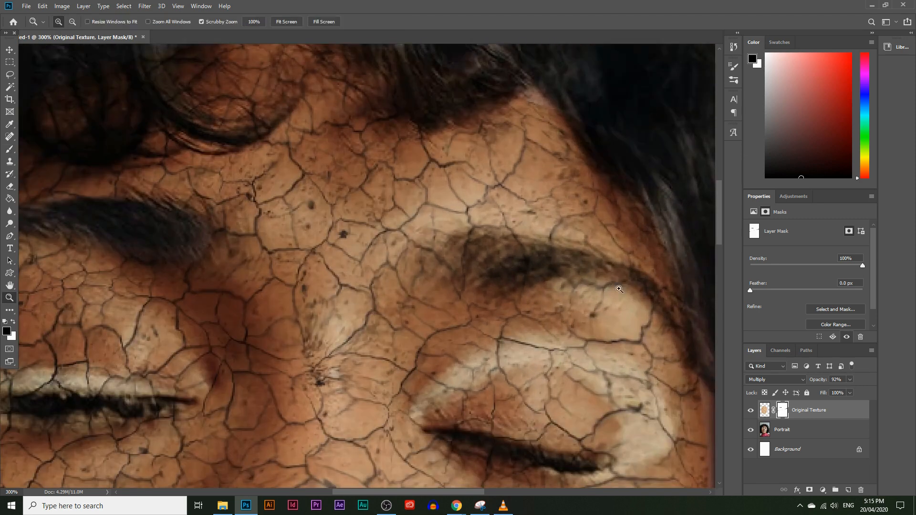
pyautogui.click(10, 149)
pyautogui.press(']')
pyautogui.press(']')
pyautogui.moveTo(491, 272)
pyautogui.mouseDown()
pyautogui.moveTo(495, 255)
pyautogui.moveTo(537, 260)
pyautogui.moveTo(477, 252)
pyautogui.moveTo(532, 270)
pyautogui.moveTo(563, 260)
pyautogui.moveTo(596, 266)
pyautogui.moveTo(650, 289)
pyautogui.moveTo(670, 317)
pyautogui.mouseUp()
pyautogui.press('[')
pyautogui.press('[')
pyautogui.press('[')
pyautogui.press('[')
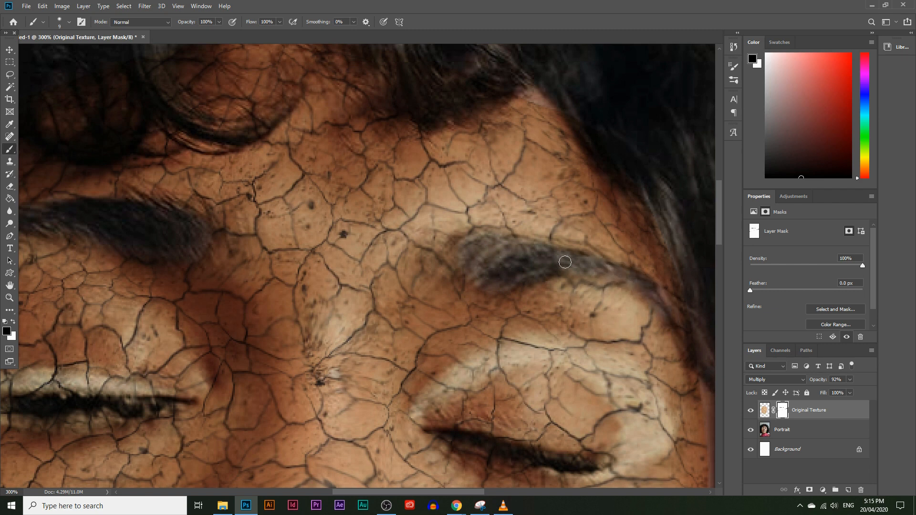
# - Mask the cracks over the eyelashes of both closed eyes with the 9 px black brush
pyautogui.scroll(-3, 473, 372)
pyautogui.moveTo(477, 377)
pyautogui.mouseDown()
pyautogui.moveTo(587, 395)
pyautogui.moveTo(433, 368)
pyautogui.moveTo(602, 396)
pyautogui.moveTo(488, 393)
pyautogui.moveTo(456, 380)
pyautogui.mouseUp()
pyautogui.moveTo(156, 340); pyautogui.dragTo(42, 343)
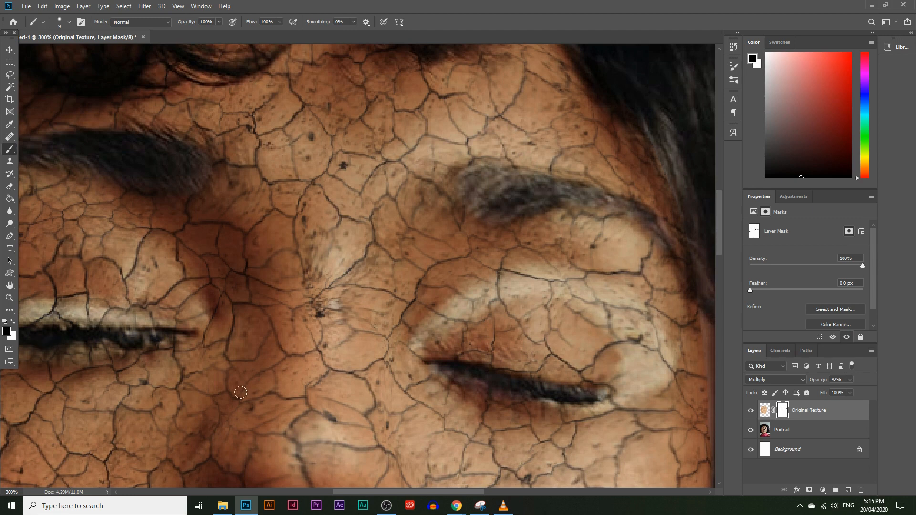
pyautogui.moveTo(395, 491); pyautogui.dragTo(356, 491)
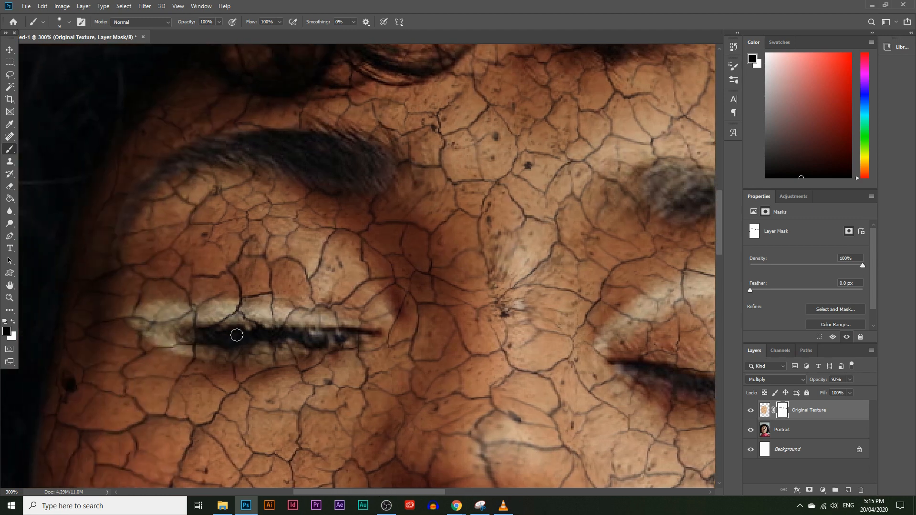
# - Paint black on the mask inside and around both nostrils to clear the crack texture there
pyautogui.scroll(-4, 427, 428)
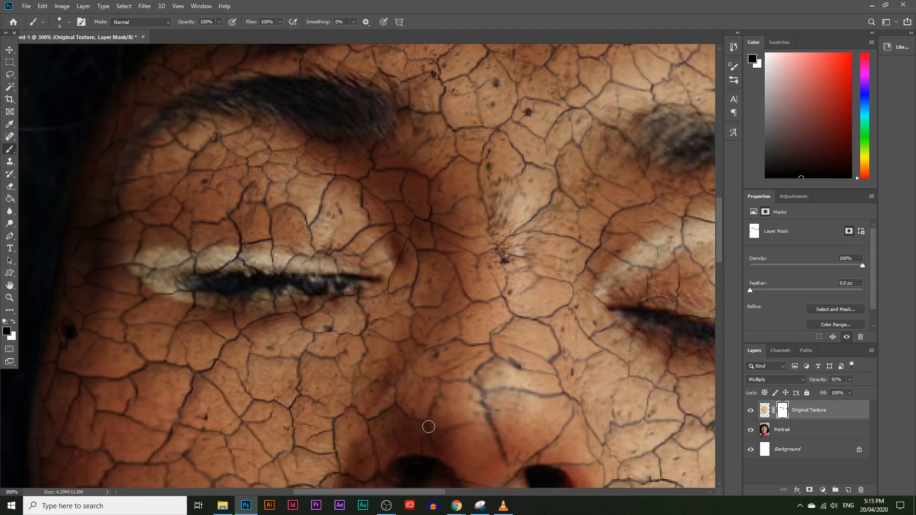
pyautogui.moveTo(436, 417)
pyautogui.mouseDown()
pyautogui.moveTo(401, 414)
pyautogui.moveTo(427, 388)
pyautogui.moveTo(402, 402)
pyautogui.moveTo(429, 410)
pyautogui.moveTo(389, 397)
pyautogui.moveTo(434, 385)
pyautogui.moveTo(451, 413)
pyautogui.moveTo(438, 425)
pyautogui.moveTo(401, 412)
pyautogui.mouseUp()
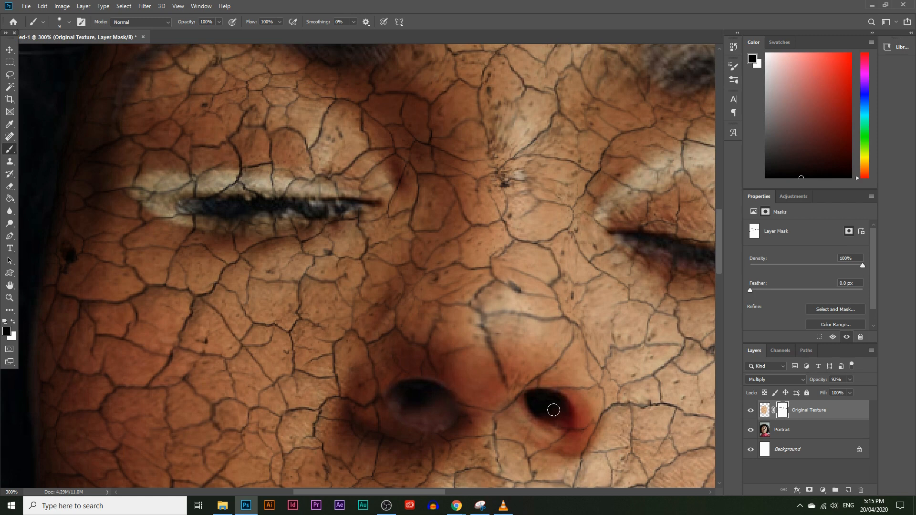
pyautogui.moveTo(579, 418)
pyautogui.mouseDown()
pyautogui.moveTo(564, 432)
pyautogui.moveTo(543, 419)
pyautogui.moveTo(578, 431)
pyautogui.mouseUp()
pyautogui.moveTo(538, 400)
pyautogui.mouseDown()
pyautogui.moveTo(519, 401)
pyautogui.moveTo(530, 401)
pyautogui.moveTo(538, 429)
pyautogui.moveTo(480, 408)
pyautogui.mouseUp()
# - Mask the cracks over the teeth, the mouth opening and parts of the lips with a small black brush
pyautogui.click(9, 297)
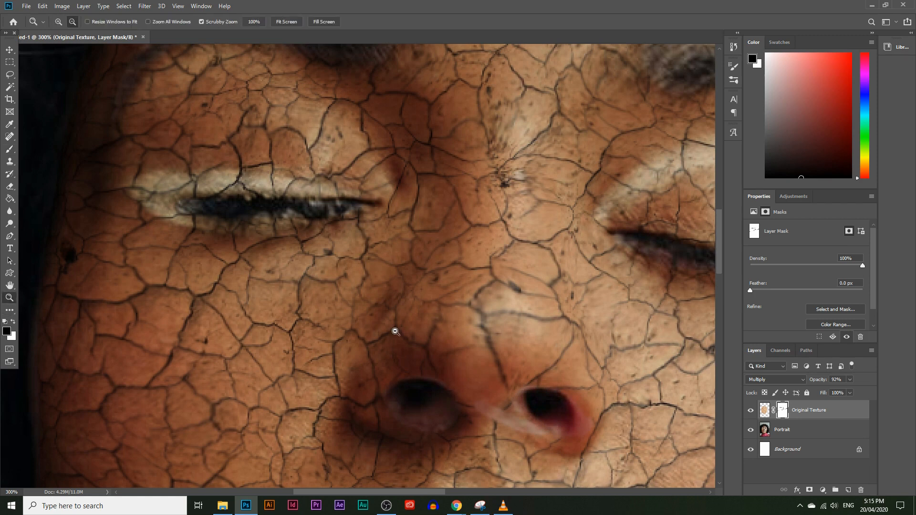
pyautogui.keyDown('alt'); pyautogui.click(409, 330); pyautogui.keyUp('alt')
pyautogui.keyDown('alt'); pyautogui.click(436, 348); pyautogui.keyUp('alt')
pyautogui.click(408, 405)
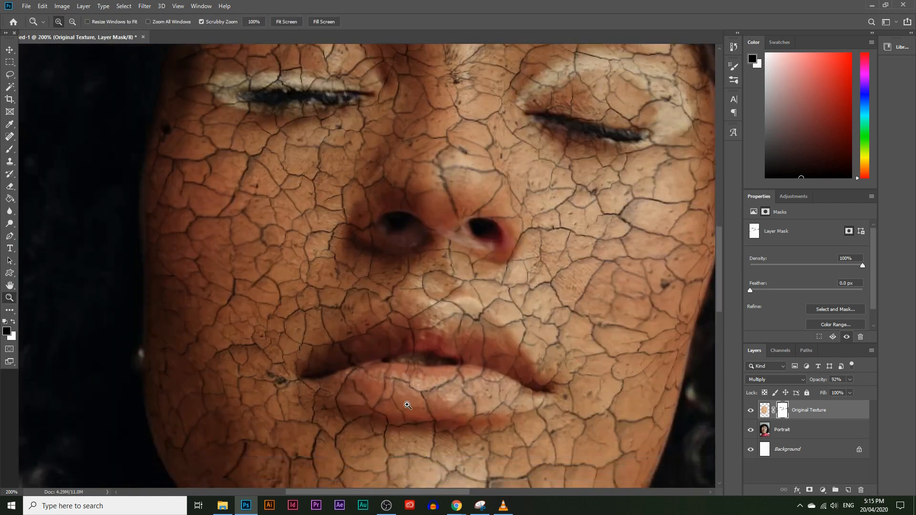
pyautogui.click(10, 149)
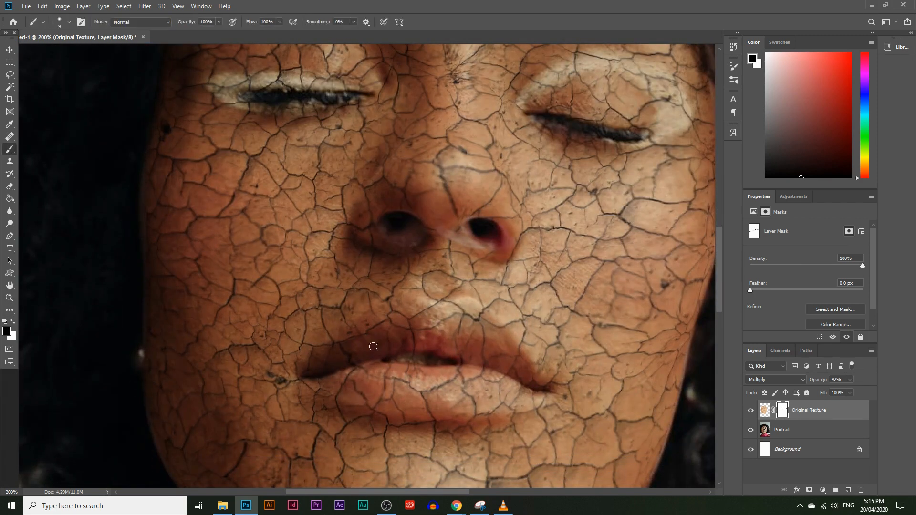
pyautogui.moveTo(399, 358); pyautogui.dragTo(485, 366)
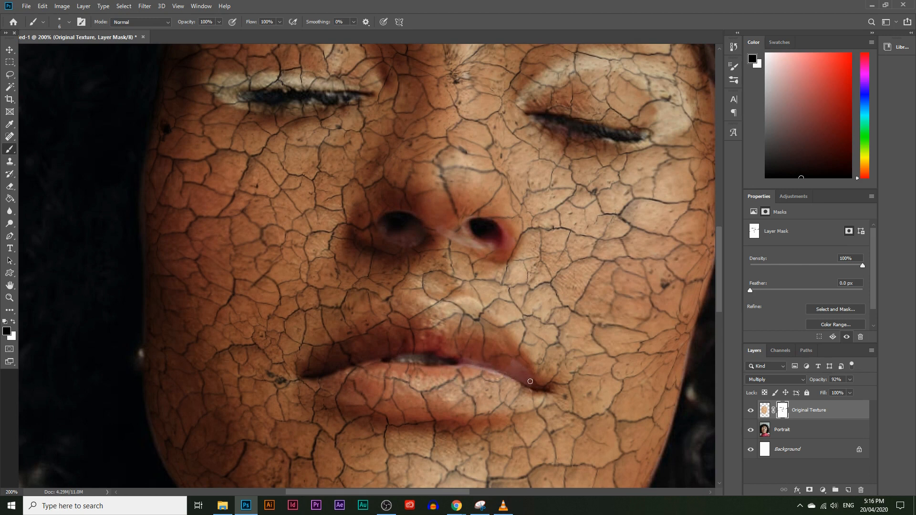
pyautogui.moveTo(527, 385); pyautogui.dragTo(491, 386)
pyautogui.moveTo(344, 375); pyautogui.dragTo(395, 360)
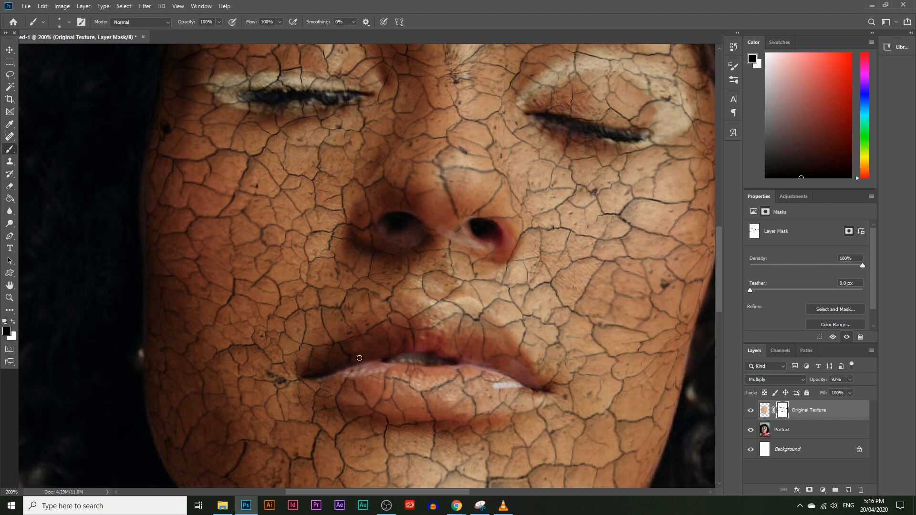
pyautogui.moveTo(407, 366); pyautogui.dragTo(421, 371)
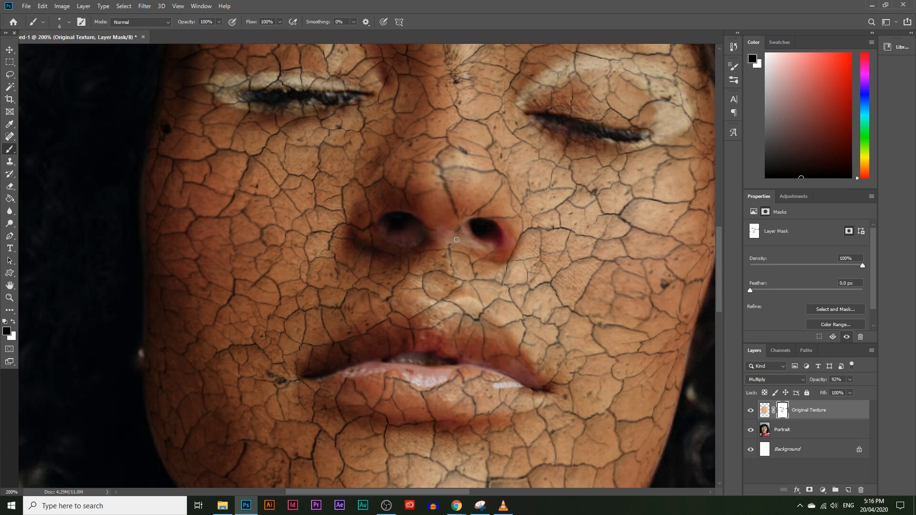
# - Mask the cracks over the hair curls and along the forehead hairline in black with 20 px and 10 px brushes
pyautogui.click(9, 297)
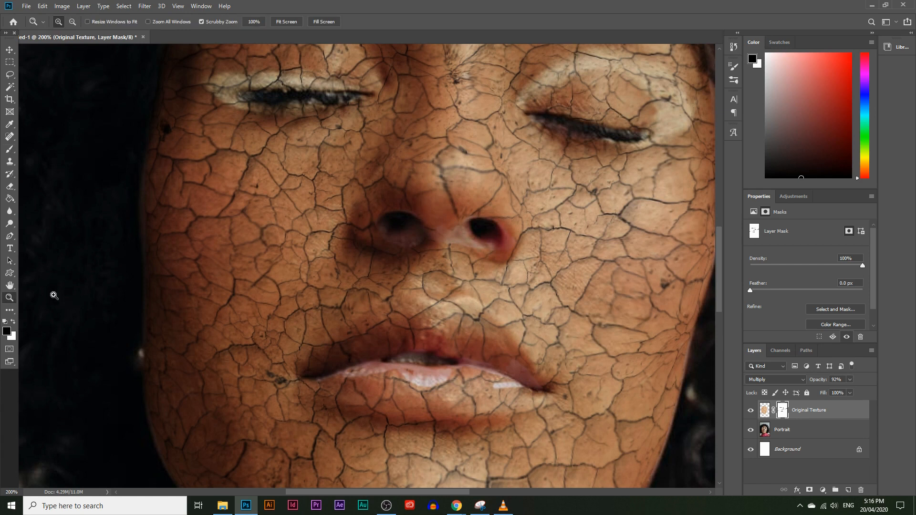
pyautogui.keyDown('alt'); pyautogui.click(351, 276); pyautogui.keyUp('alt')
pyautogui.keyDown('alt'); pyautogui.click(351, 276); pyautogui.keyUp('alt')
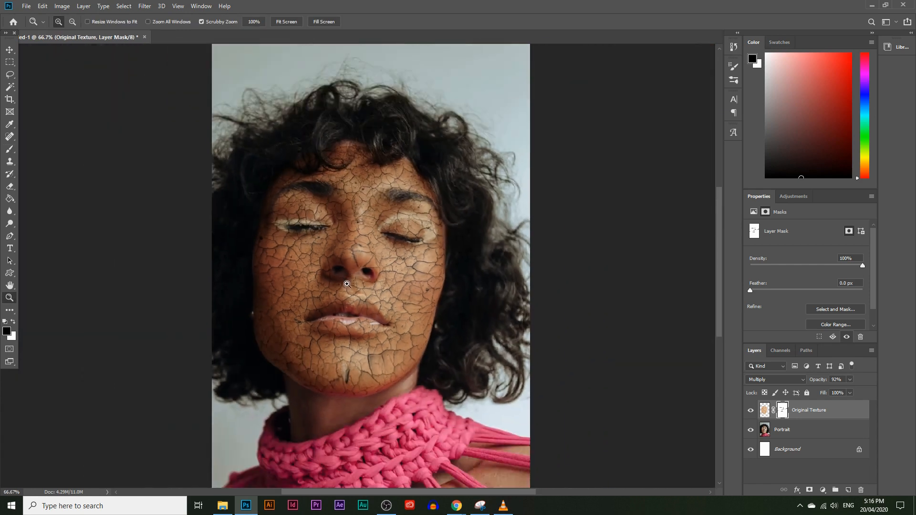
pyautogui.click(347, 152)
pyautogui.click(325, 120)
pyautogui.click(10, 149)
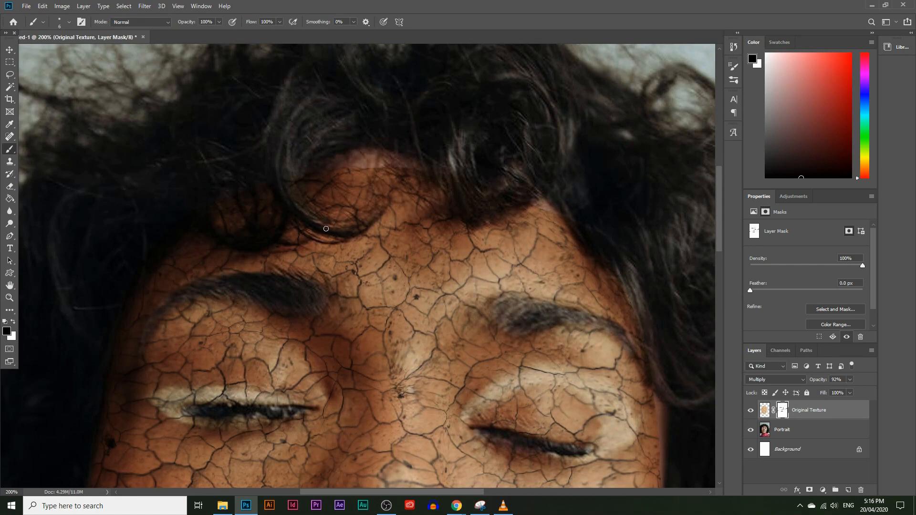
pyautogui.press(']')
pyautogui.moveTo(334, 231)
pyautogui.mouseDown()
pyautogui.moveTo(353, 213)
pyautogui.moveTo(281, 213)
pyautogui.moveTo(259, 242)
pyautogui.mouseUp()
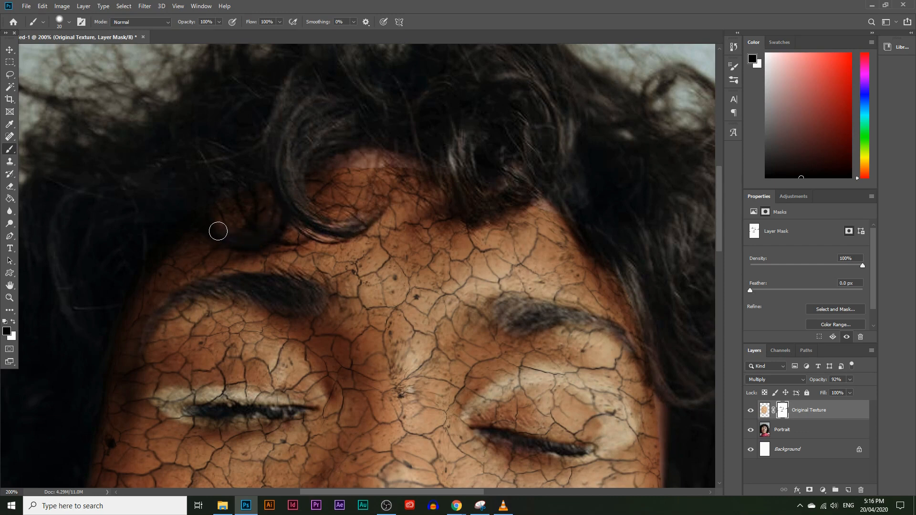
pyautogui.press('[')
pyautogui.press('[')
pyautogui.moveTo(437, 213)
pyautogui.mouseDown()
pyautogui.moveTo(400, 173)
pyautogui.moveTo(407, 186)
pyautogui.moveTo(435, 218)
pyautogui.moveTo(410, 163)
pyautogui.mouseUp()
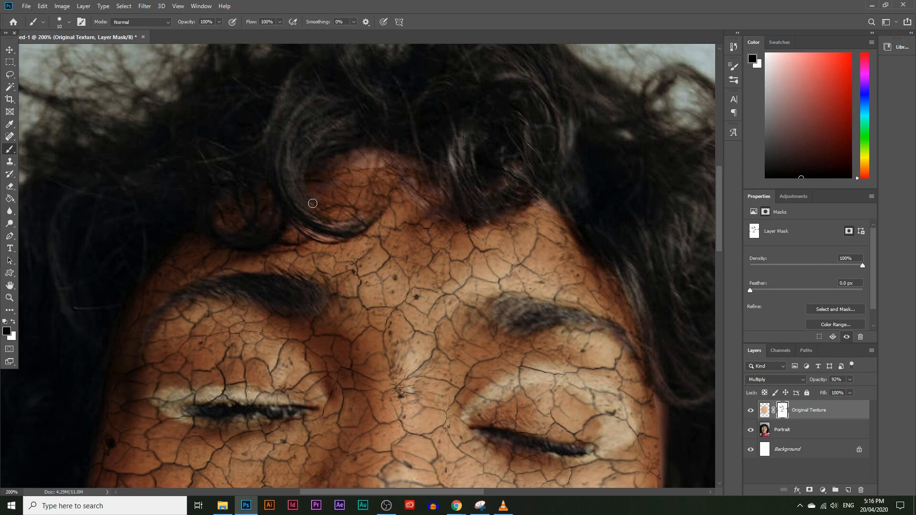
pyautogui.moveTo(533, 209); pyautogui.dragTo(588, 240)
# - Examine the whole portrait to check how the masked eyebrows, lashes, nostrils, lips and hairline blend with the cracked skin
pyautogui.click(9, 297)
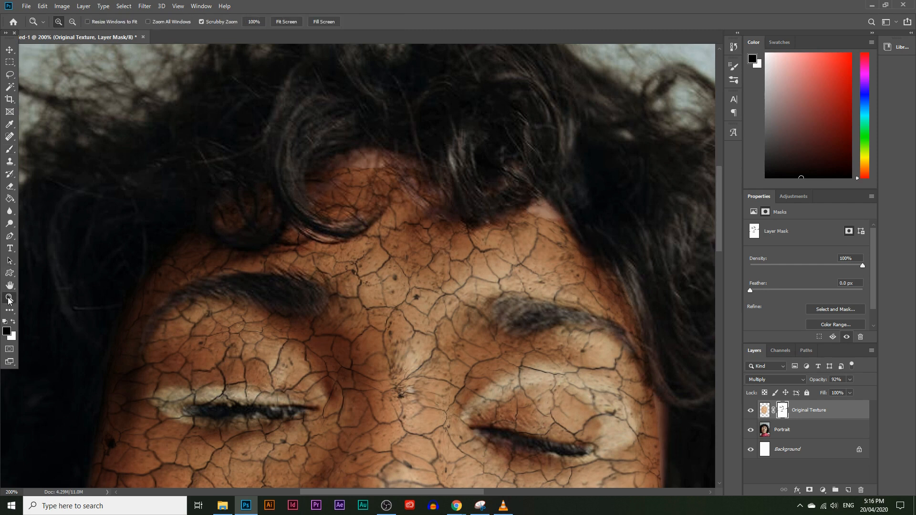
pyautogui.keyDown('alt'); pyautogui.click(230, 293); pyautogui.keyUp('alt')
pyautogui.keyDown('alt'); pyautogui.click(338, 269); pyautogui.keyUp('alt')
pyautogui.keyDown('alt'); pyautogui.click(337, 267); pyautogui.keyUp('alt')
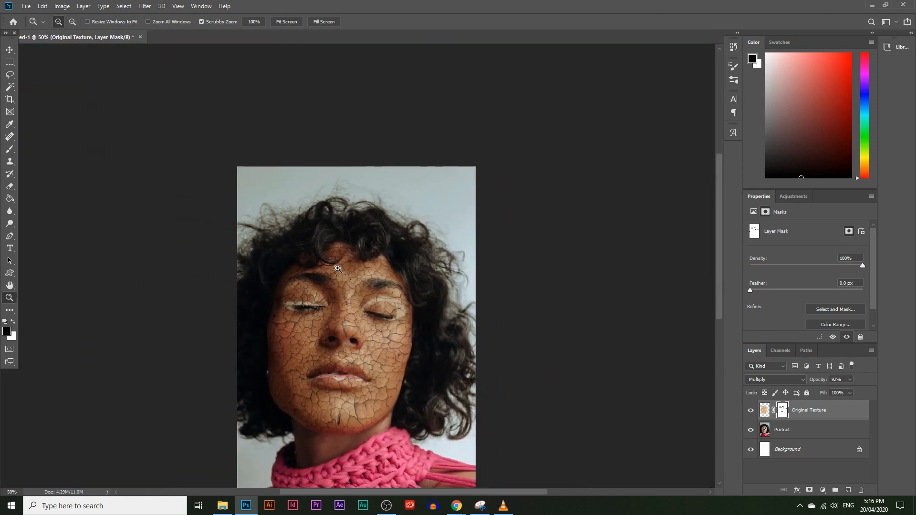
pyautogui.scroll(-2, 336, 267)
pyautogui.click(305, 295)
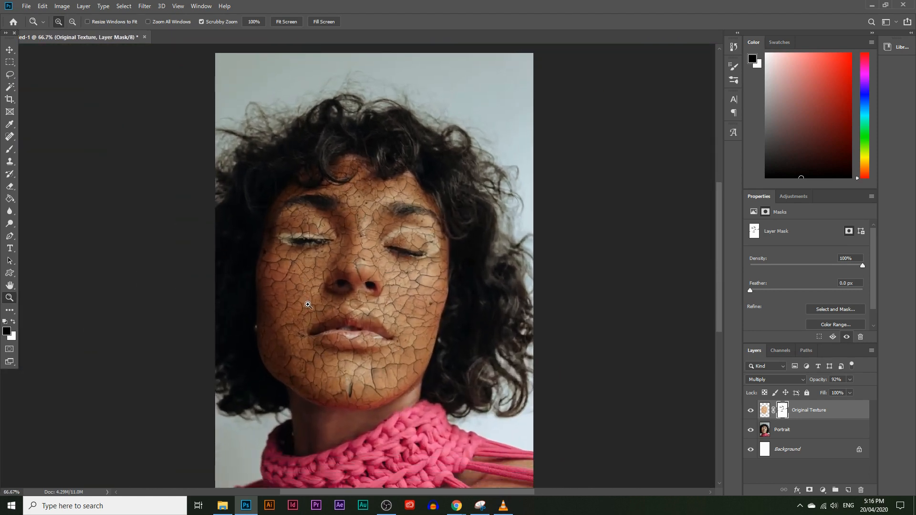
pyautogui.scroll(-3, 308, 305)
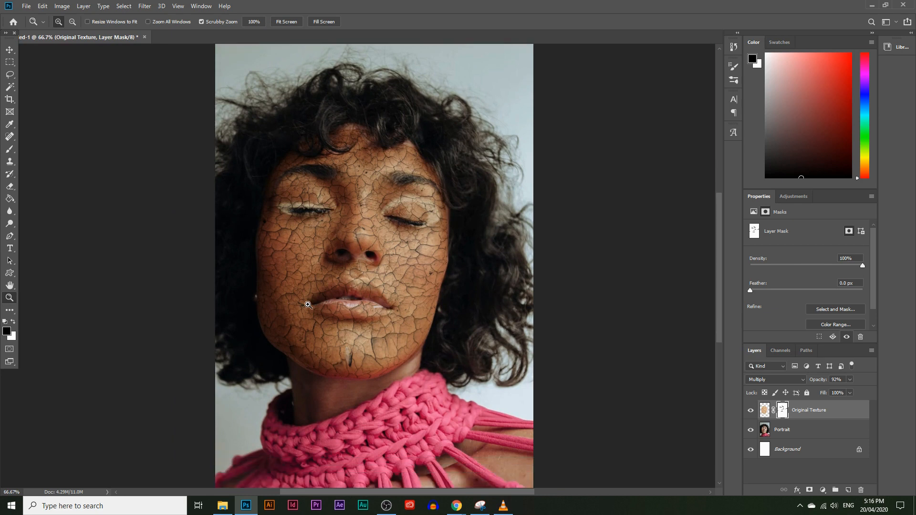
pyautogui.scroll(-1, 313, 365)
pyautogui.scroll(2, 466, 344)
# - Apply Selective Color to the Original Texture image, setting Reds to Cyan -93, Magenta -78, Yellow -89 and Black -88
pyautogui.click(823, 490)
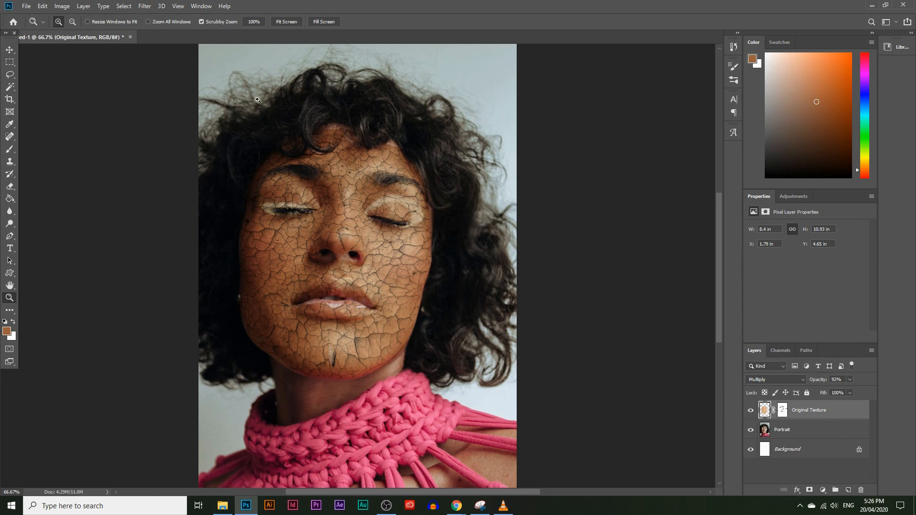
pyautogui.click(62, 6)
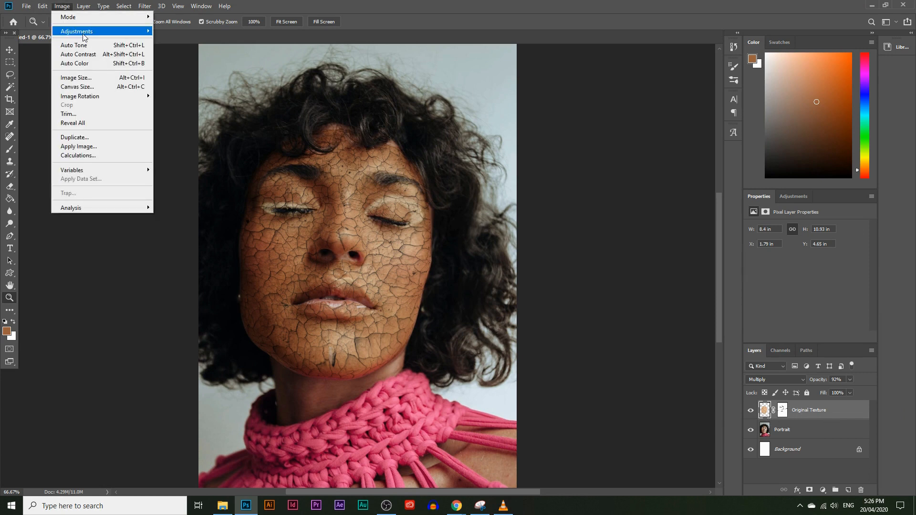
pyautogui.moveTo(84, 37)
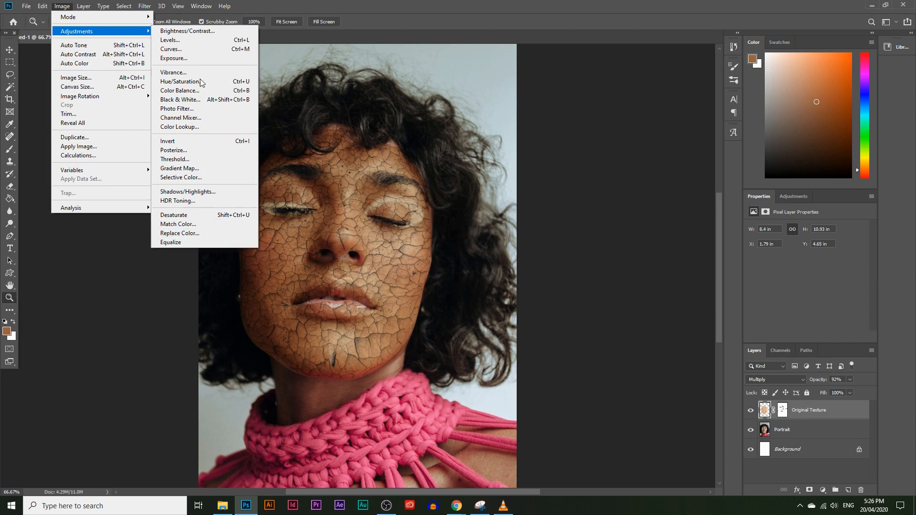
pyautogui.click(192, 179)
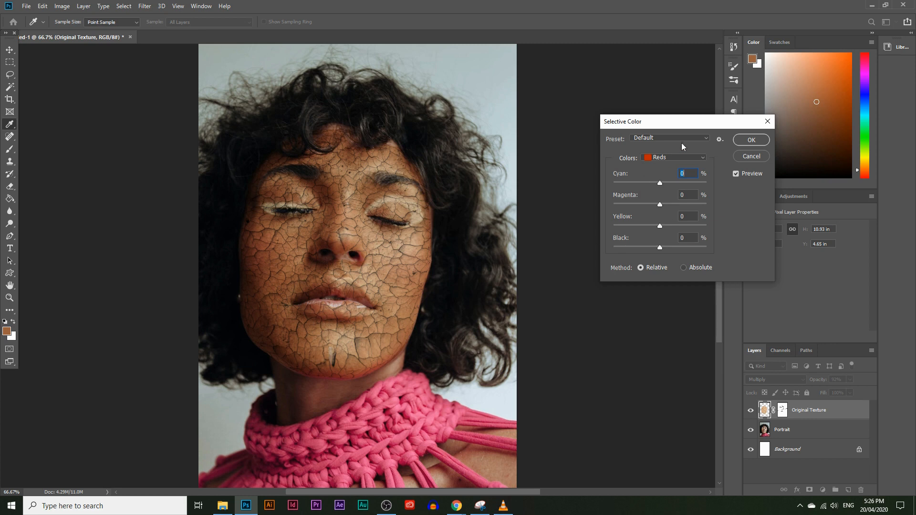
pyautogui.click(673, 162)
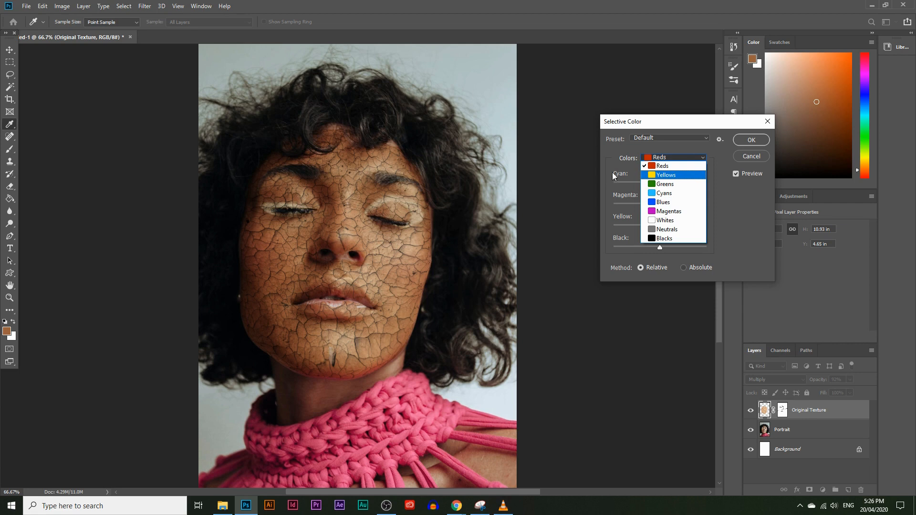
pyautogui.click(671, 167)
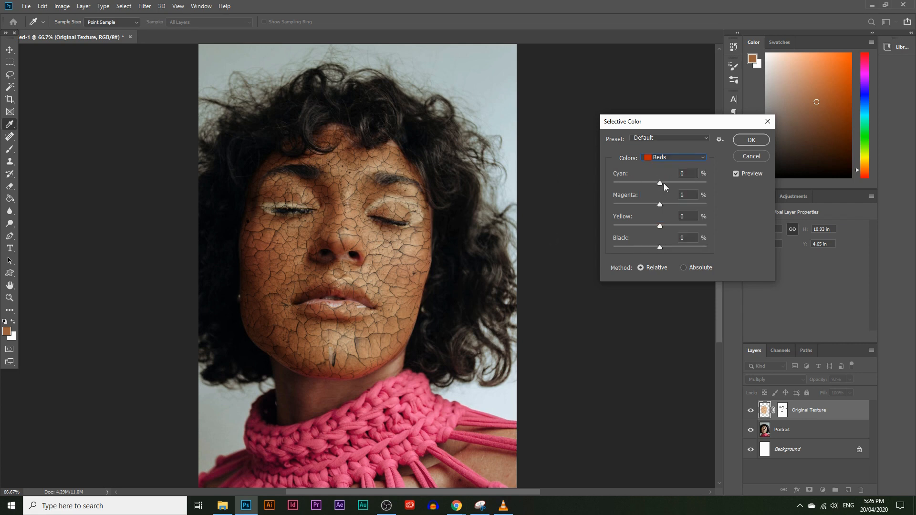
pyautogui.moveTo(658, 182); pyautogui.dragTo(627, 189)
pyautogui.moveTo(661, 204); pyautogui.dragTo(617, 186)
pyautogui.moveTo(654, 227); pyautogui.dragTo(622, 226)
pyautogui.moveTo(660, 248); pyautogui.dragTo(663, 248)
pyautogui.click(736, 174)
pyautogui.moveTo(657, 247); pyautogui.dragTo(623, 226)
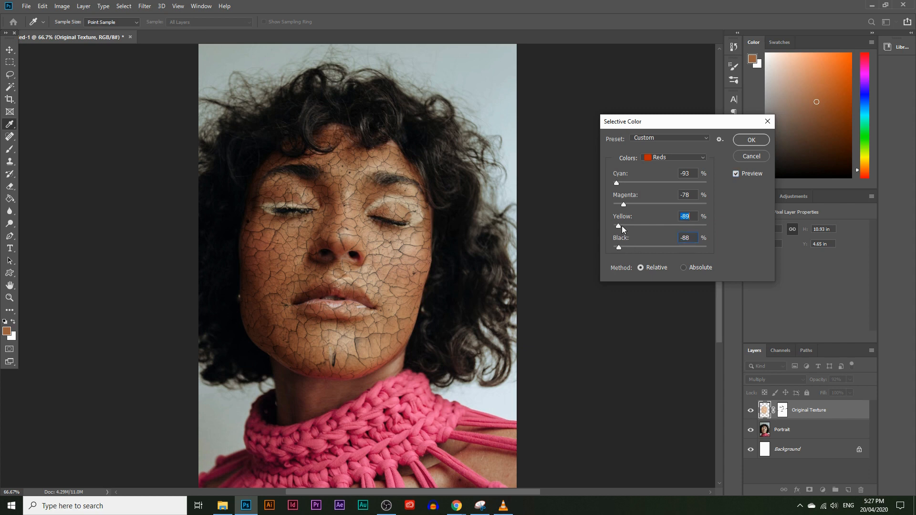
pyautogui.click(618, 247)
# - Lower the Cyan, Magenta, Yellow and Black amounts of the Yellows in Selective Color
pyautogui.click(672, 157)
pyautogui.click(665, 175)
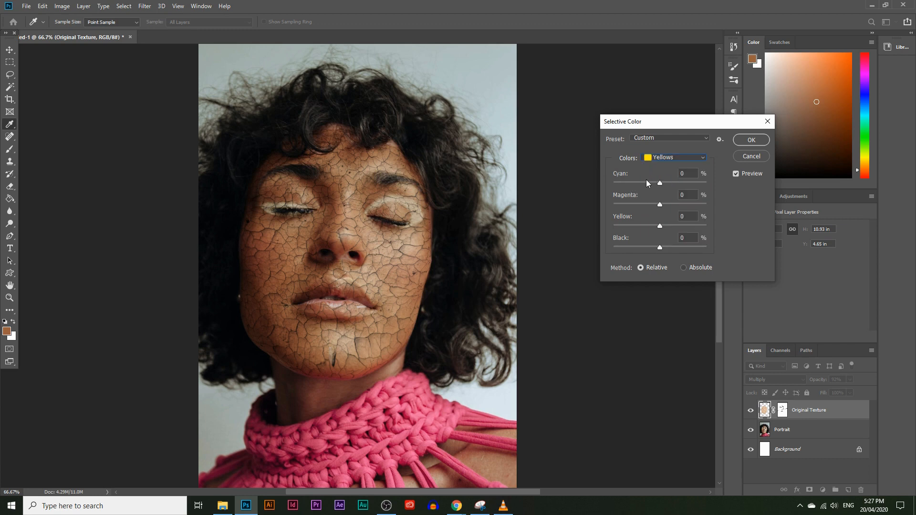
pyautogui.moveTo(660, 183); pyautogui.dragTo(629, 184)
pyautogui.moveTo(659, 206); pyautogui.dragTo(630, 219)
# - Adjust the color amounts of the Neutrals in Selective Color for the Original Texture, lowering the Cyan
pyautogui.click(667, 160)
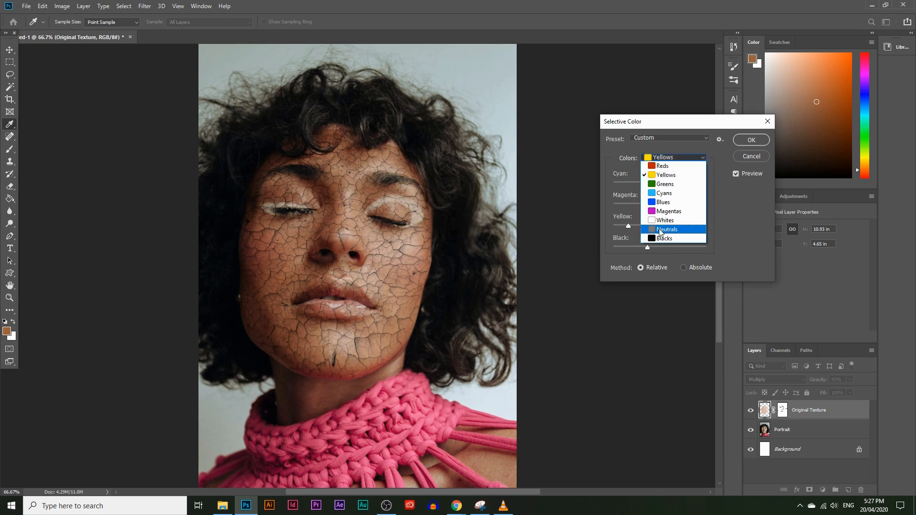
pyautogui.click(666, 231)
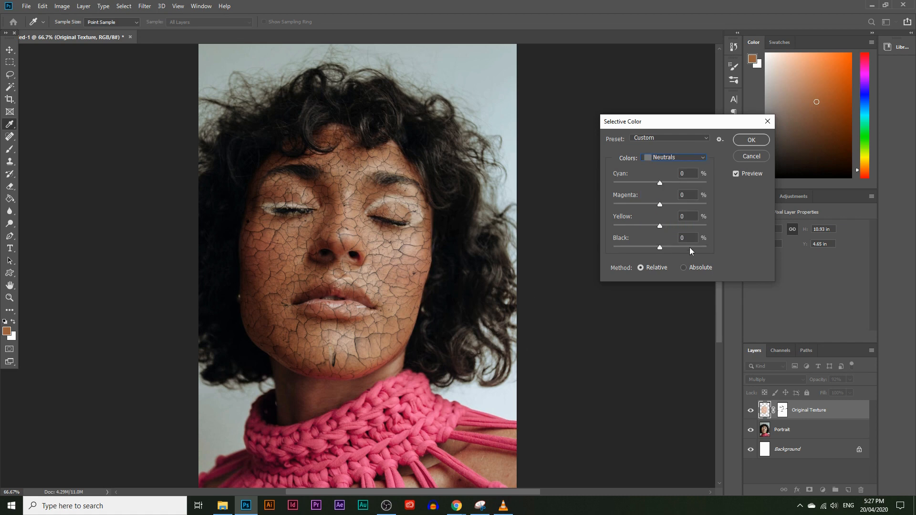
pyautogui.moveTo(659, 183); pyautogui.dragTo(638, 183)
pyautogui.moveTo(663, 187); pyautogui.dragTo(663, 205)
pyautogui.moveTo(660, 226); pyautogui.dragTo(655, 250)
# - Compare the cracked skin with and without the Selective Color correction and apply the correction to the texture
pyautogui.click(735, 174)
pyautogui.click(736, 174)
pyautogui.click(735, 174)
pyautogui.click(735, 174)
pyautogui.click(750, 140)
pyautogui.press('z')
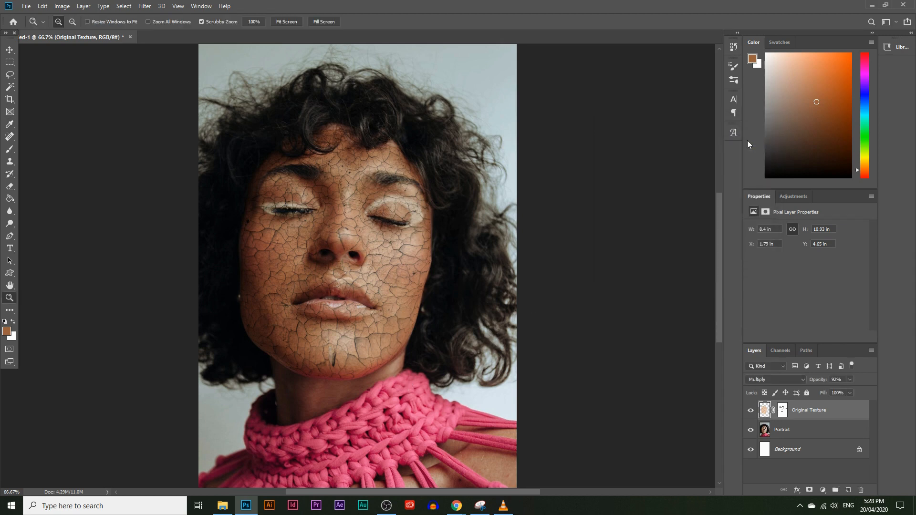
# - Add a Hue/Saturation adjustment layer over the texture with Hue +5, Saturation -33 and Lightness -18
pyautogui.click(823, 491)
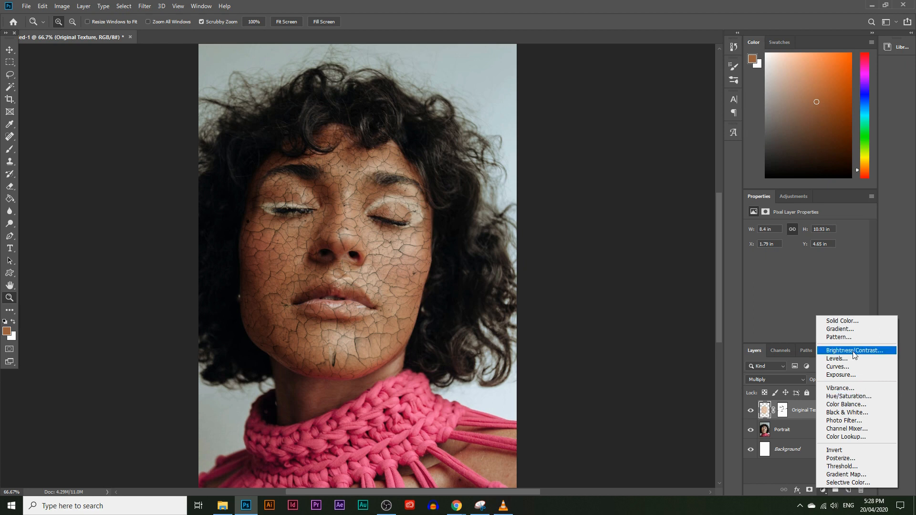
pyautogui.click(845, 397)
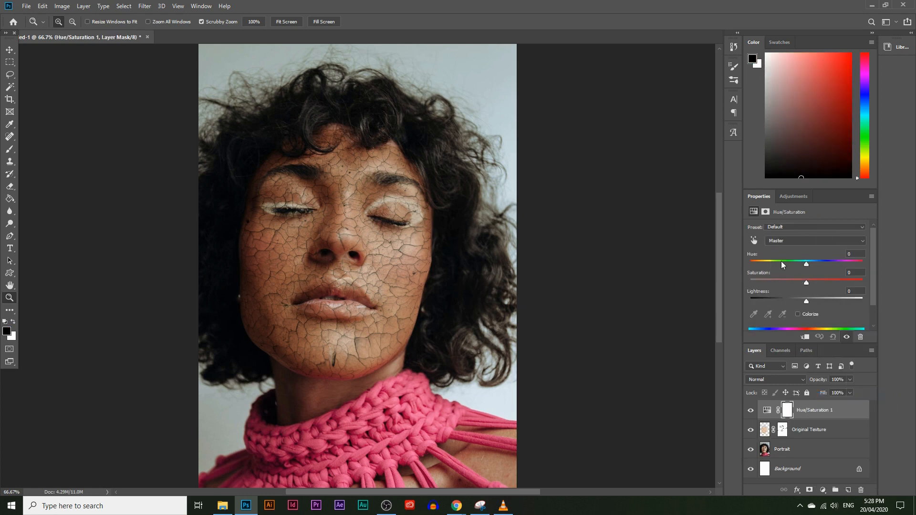
pyautogui.moveTo(806, 264); pyautogui.dragTo(797, 304)
pyautogui.moveTo(811, 264)
pyautogui.mouseDown()
pyautogui.moveTo(801, 266)
pyautogui.moveTo(808, 269)
pyautogui.mouseUp()
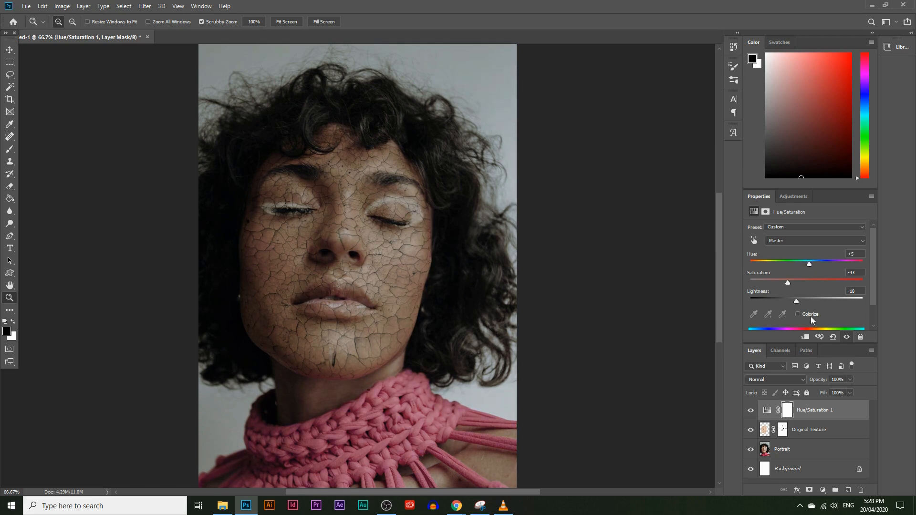
# - Add a Brightness/Contrast adjustment layer above the Hue/Saturation layer, raising the brightness and setting the contrast to about 61
pyautogui.click(815, 429)
pyautogui.click(816, 414)
pyautogui.click(823, 490)
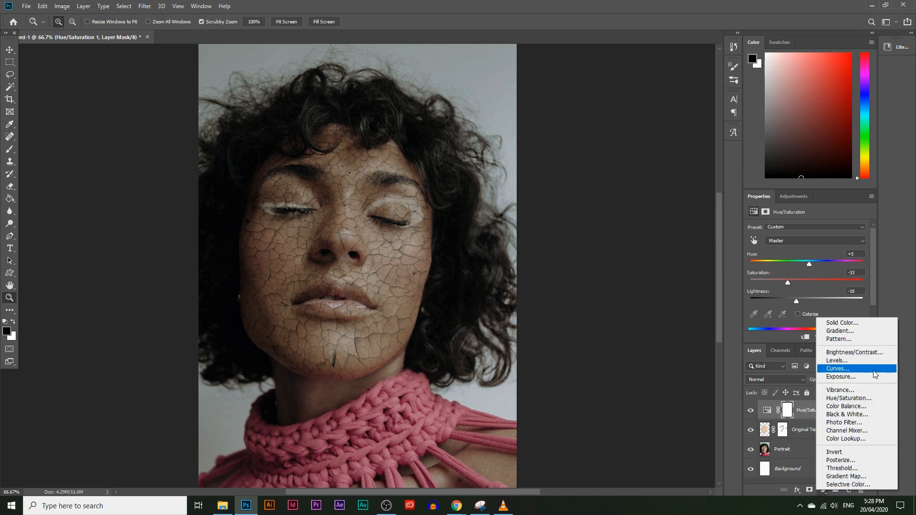
pyautogui.click(869, 353)
pyautogui.moveTo(807, 255); pyautogui.dragTo(836, 274)
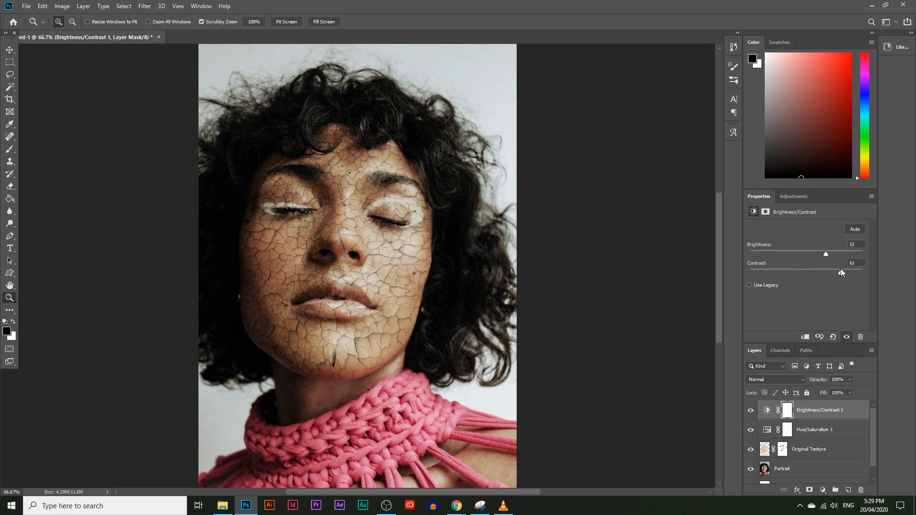
pyautogui.moveTo(827, 258); pyautogui.dragTo(820, 256)
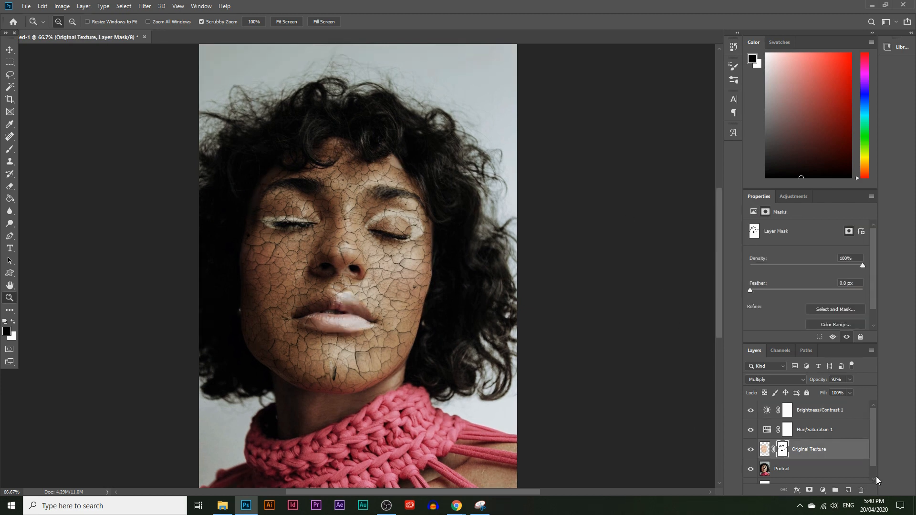
pyautogui.click(823, 491)
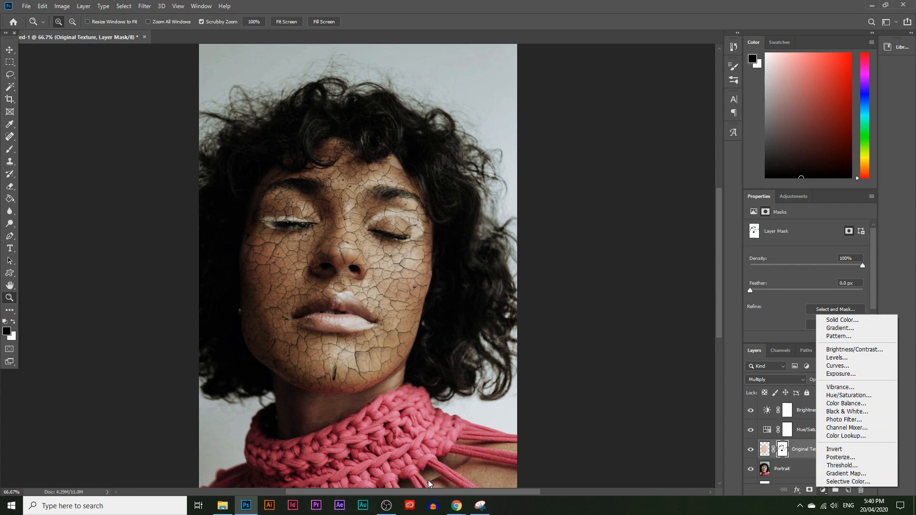
pyautogui.click(530, 442)
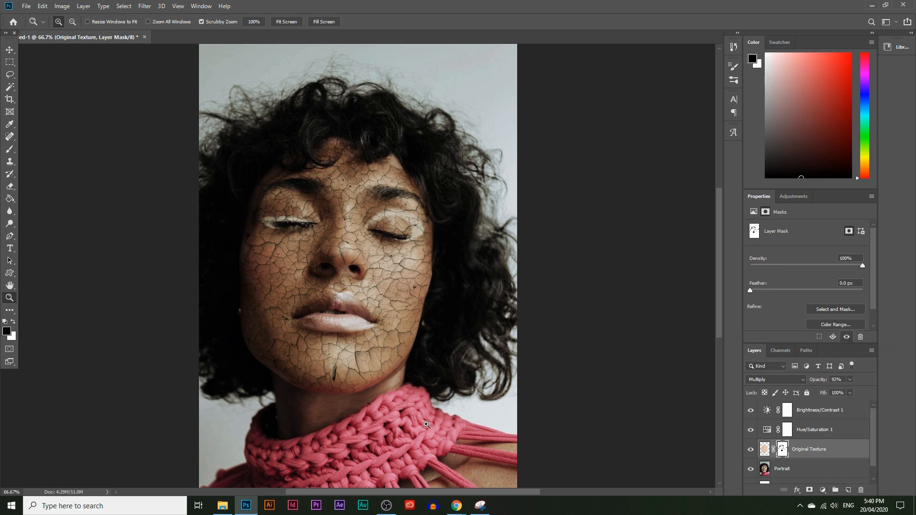